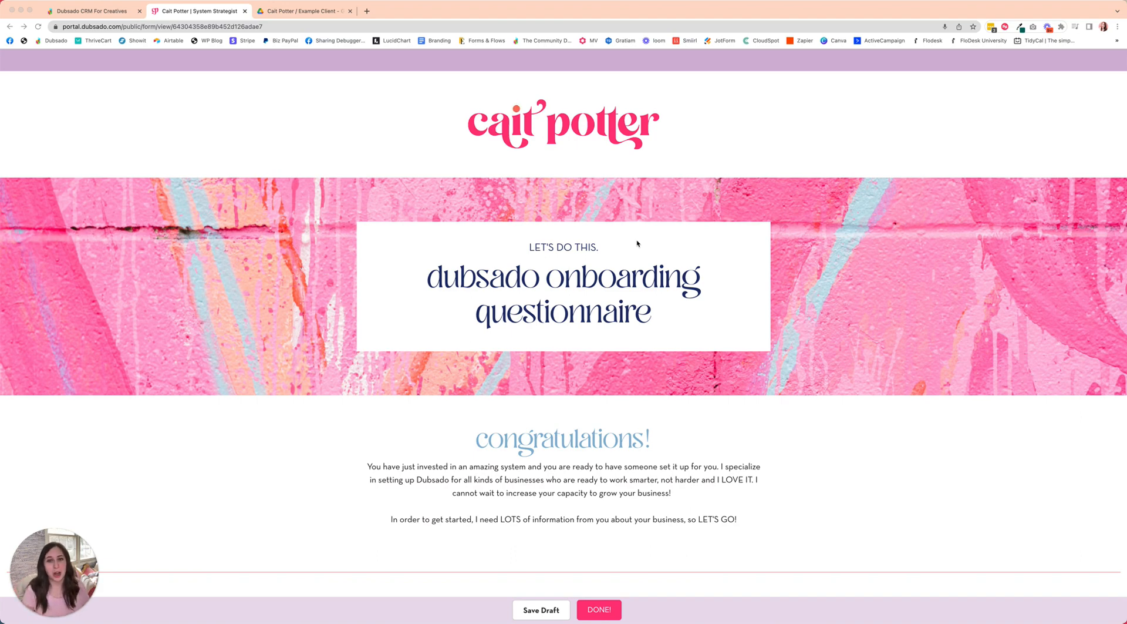
- Review the onboarding questionnaire's branding, colors and logo sections, along with the example client's subfolders in Google Drive
scroll(637, 243, down, 5)
scroll(637, 244, down, 4)
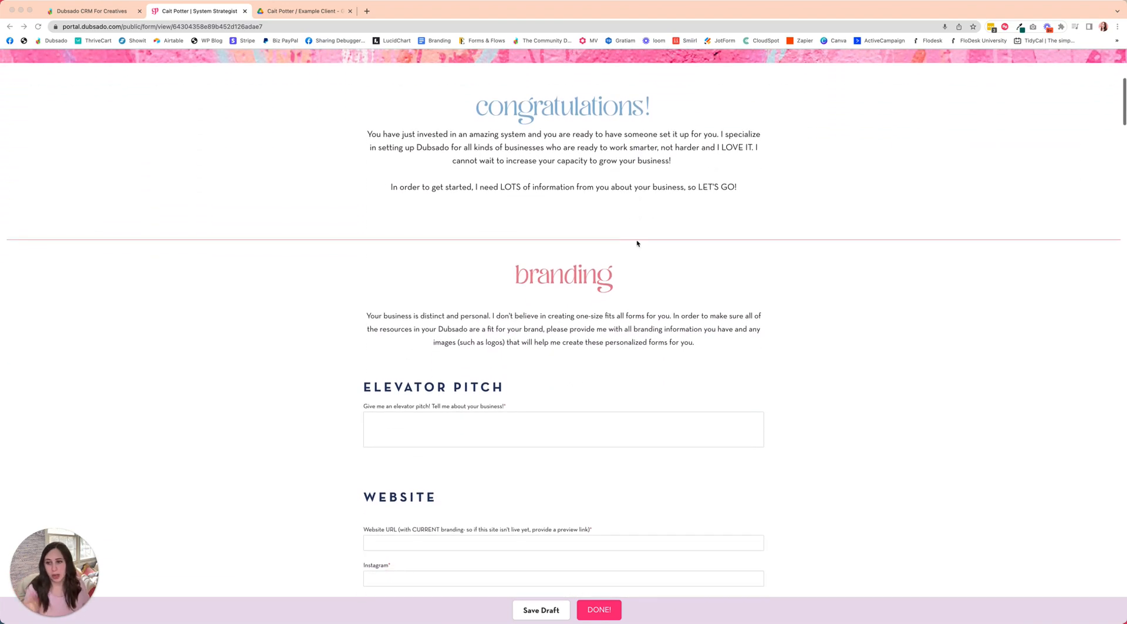
scroll(637, 243, down, 6)
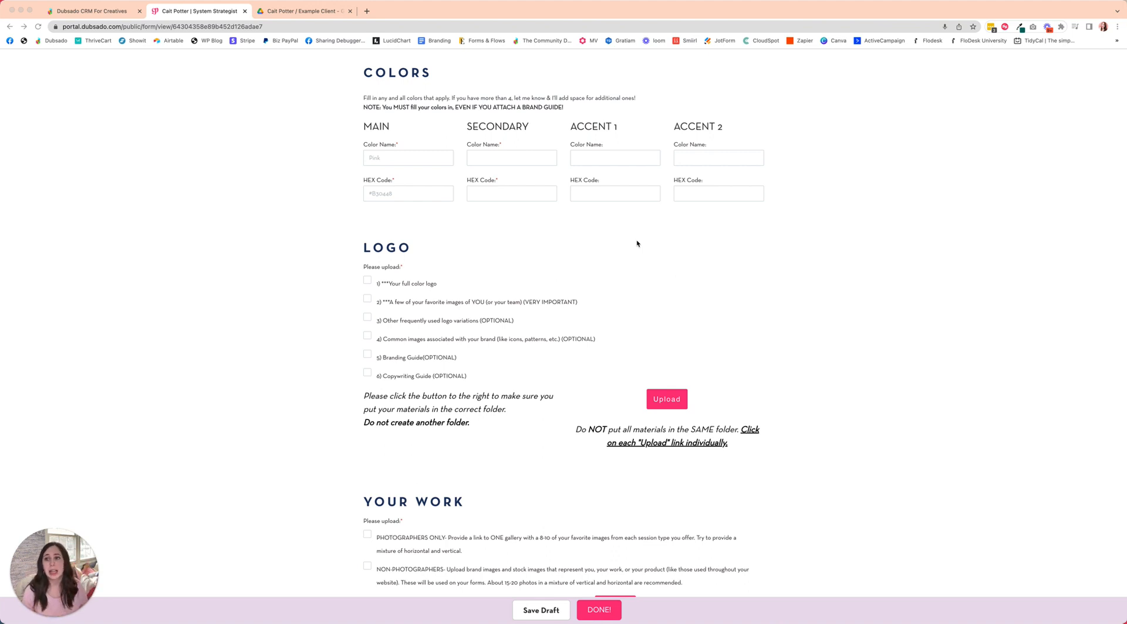
click(282, 11)
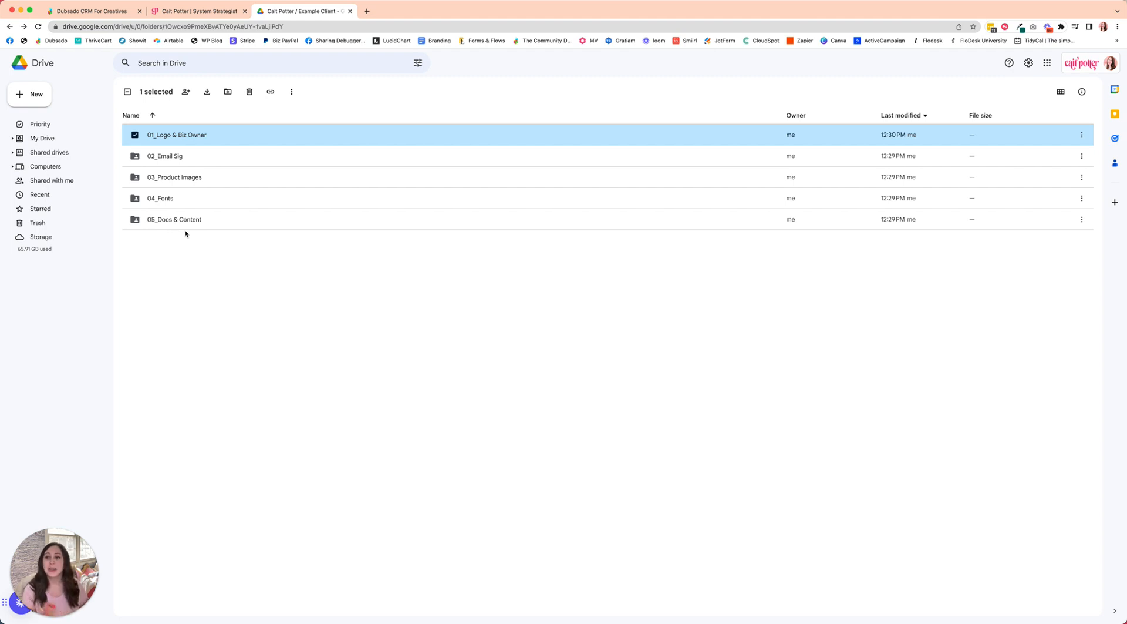
click(185, 16)
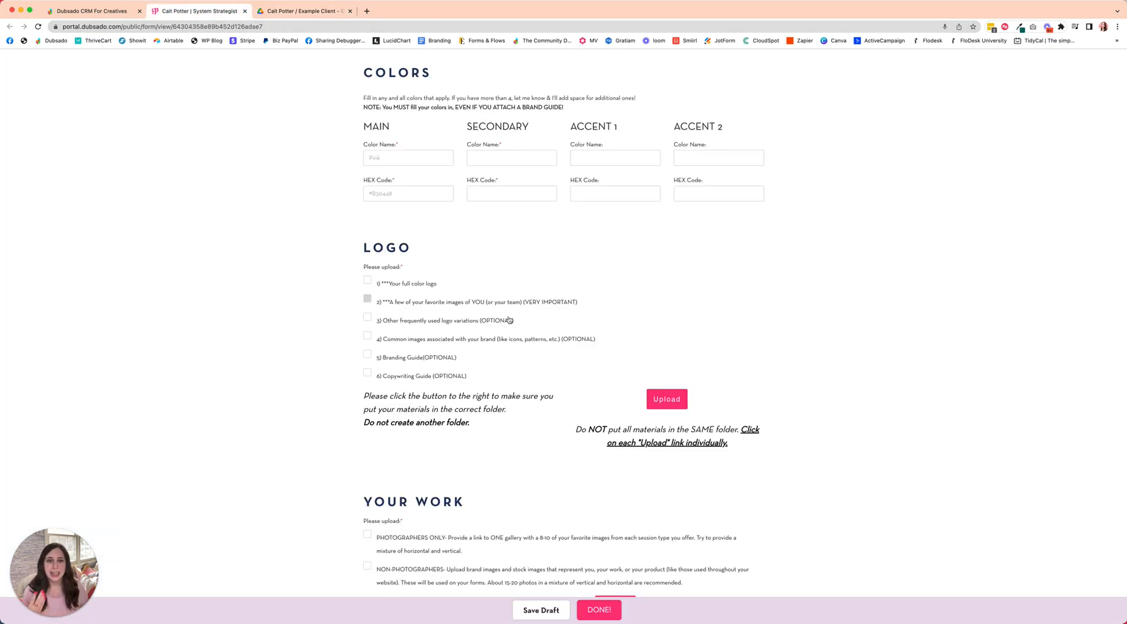
- Test the Upload link in the questionnaire's Logo section and review the upload instructions under Your Work
click(661, 400)
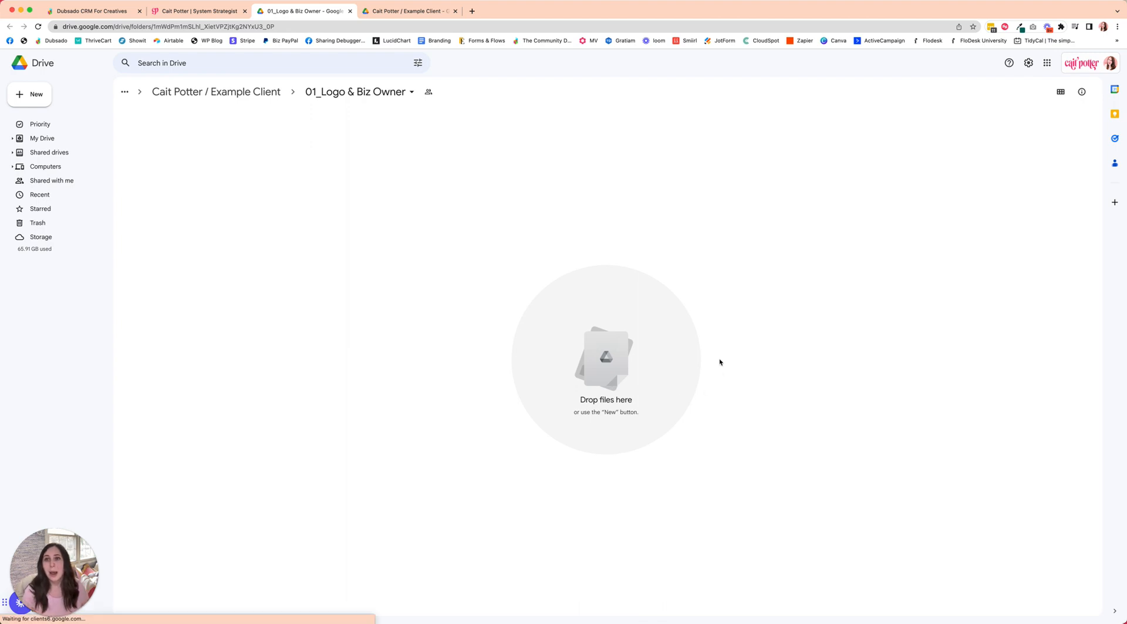
click(196, 11)
scroll(480, 269, down, 3)
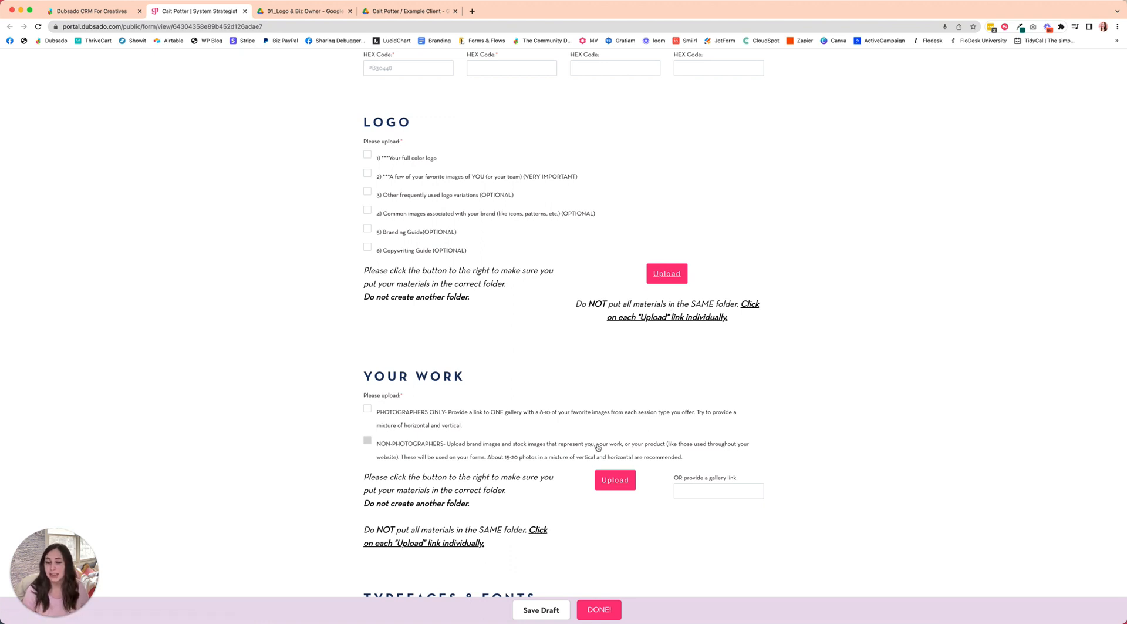
scroll(595, 445, up, 3)
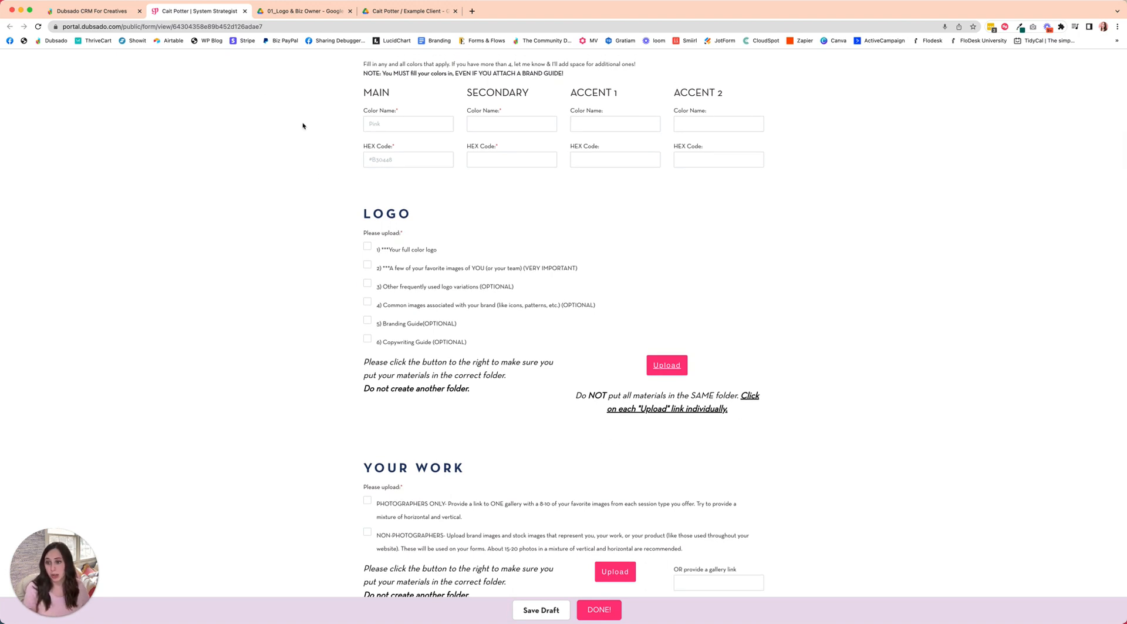
- Switch to the Dubsado project, close the questionnaire preview, and view the project-level custom mapped fields in the brand settings
click(106, 15)
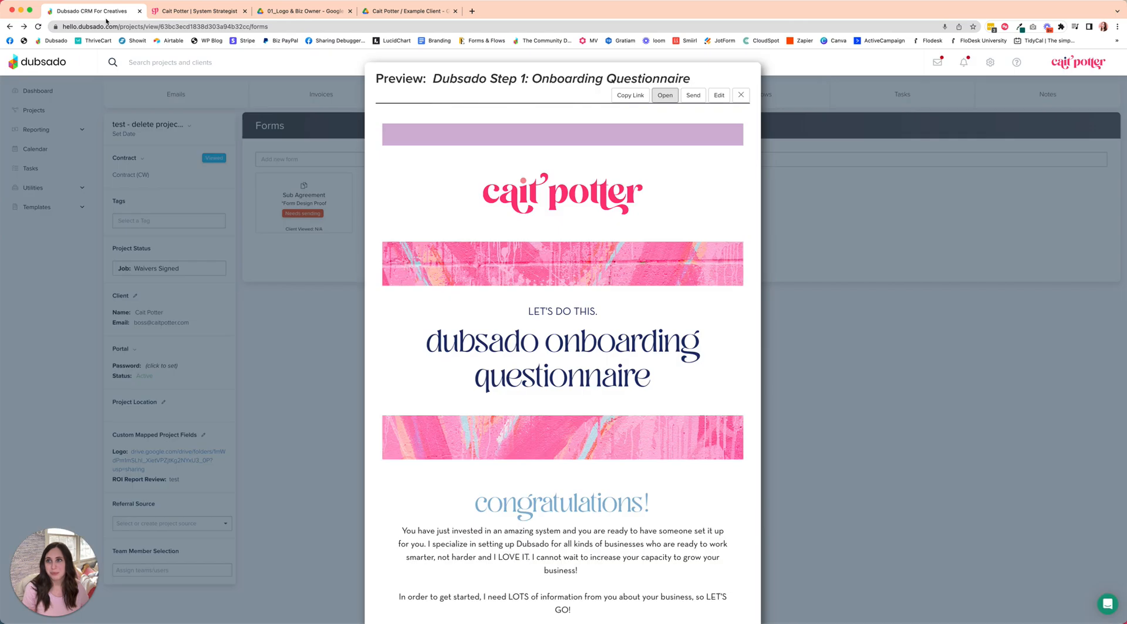
click(741, 95)
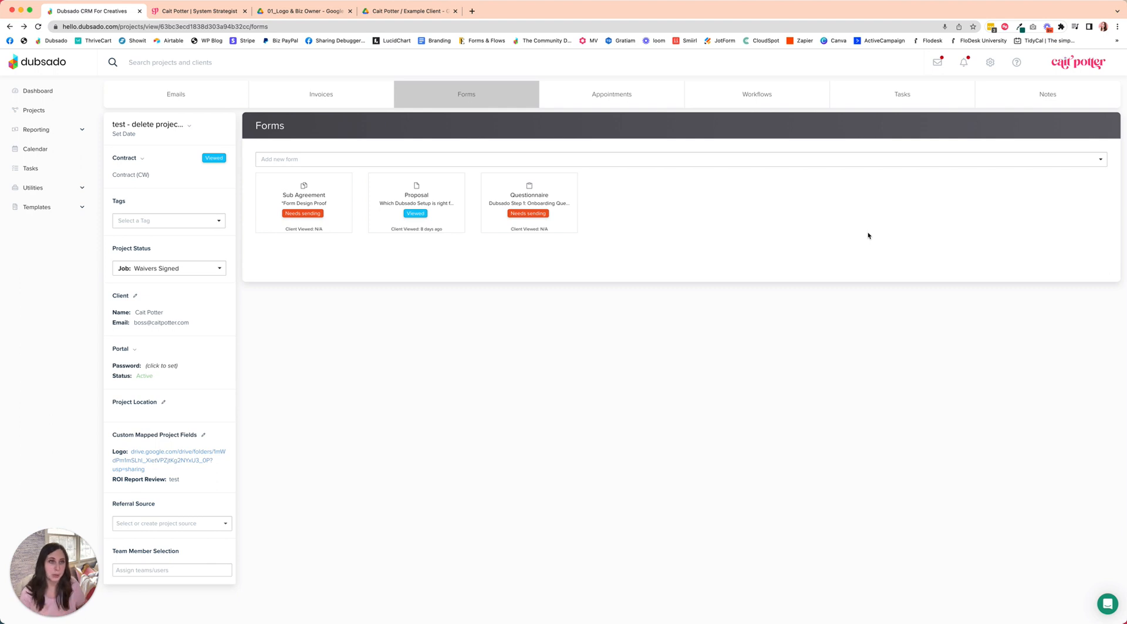
click(990, 64)
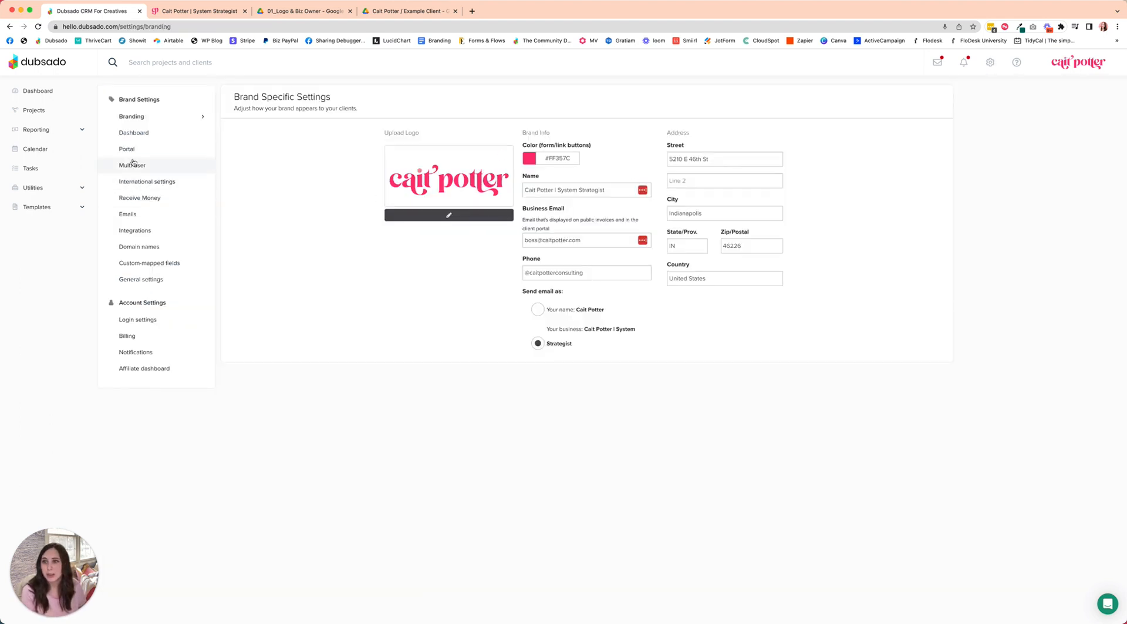
click(176, 267)
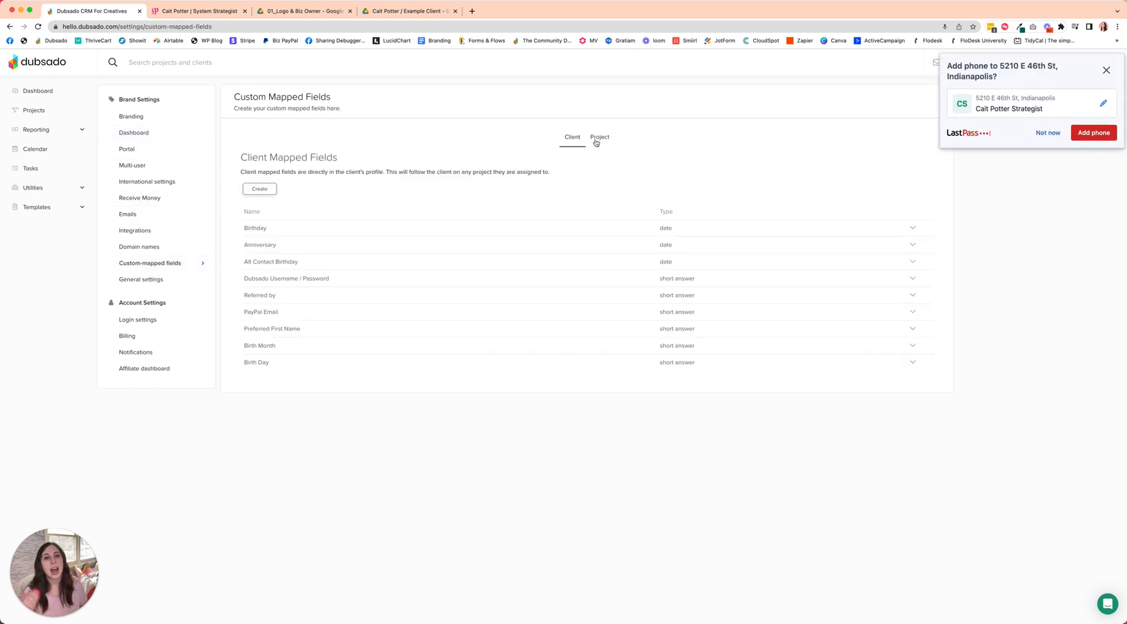
click(597, 138)
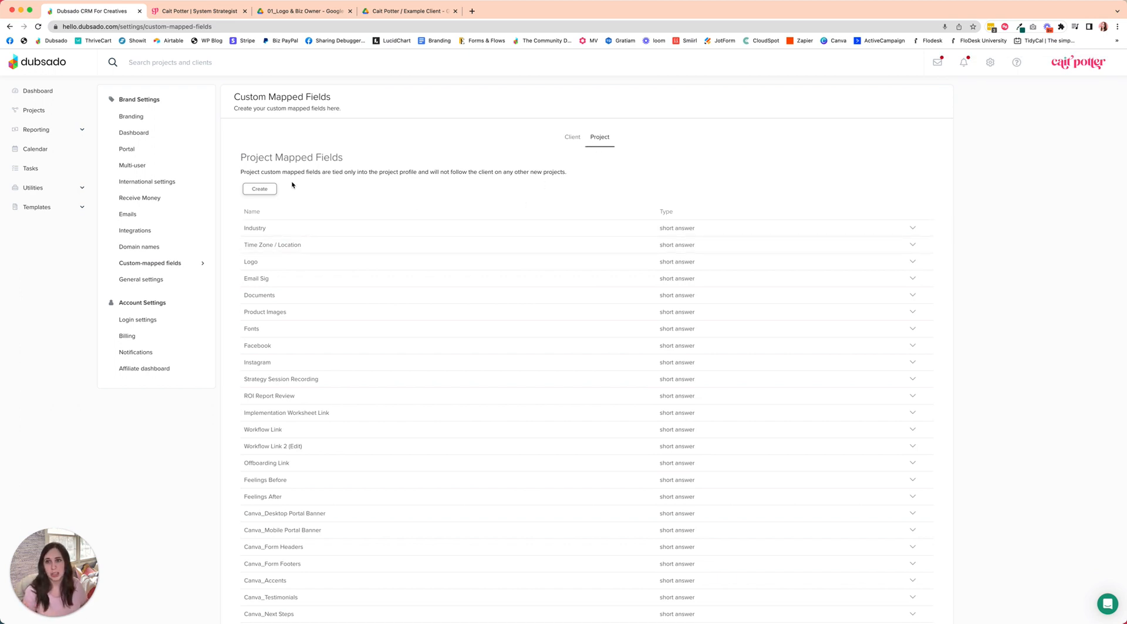
click(267, 194)
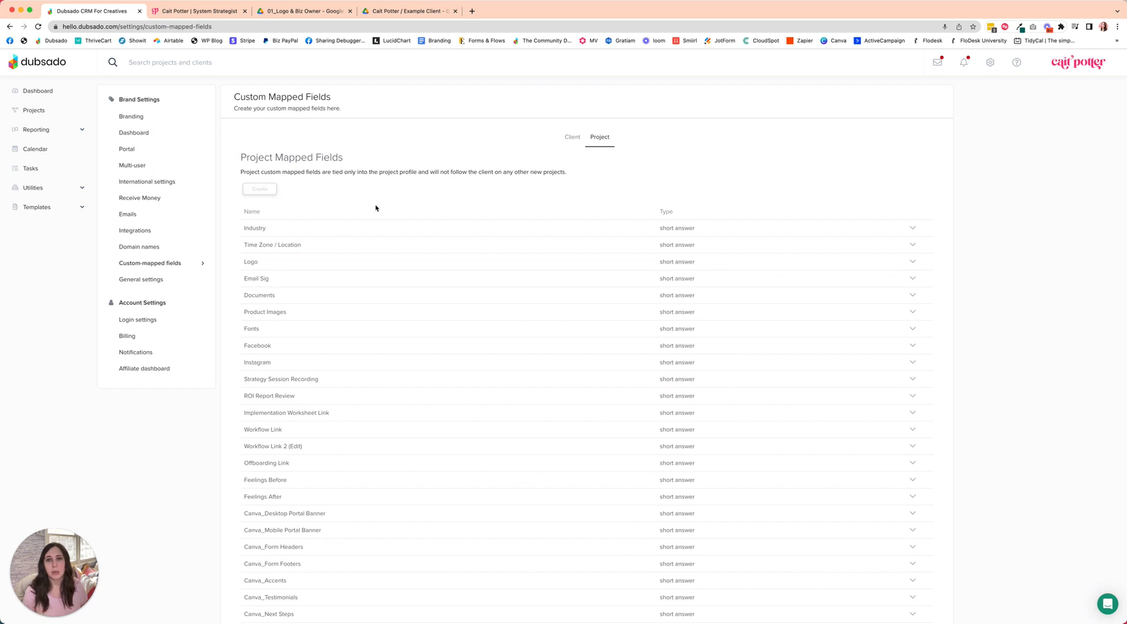
click(692, 561)
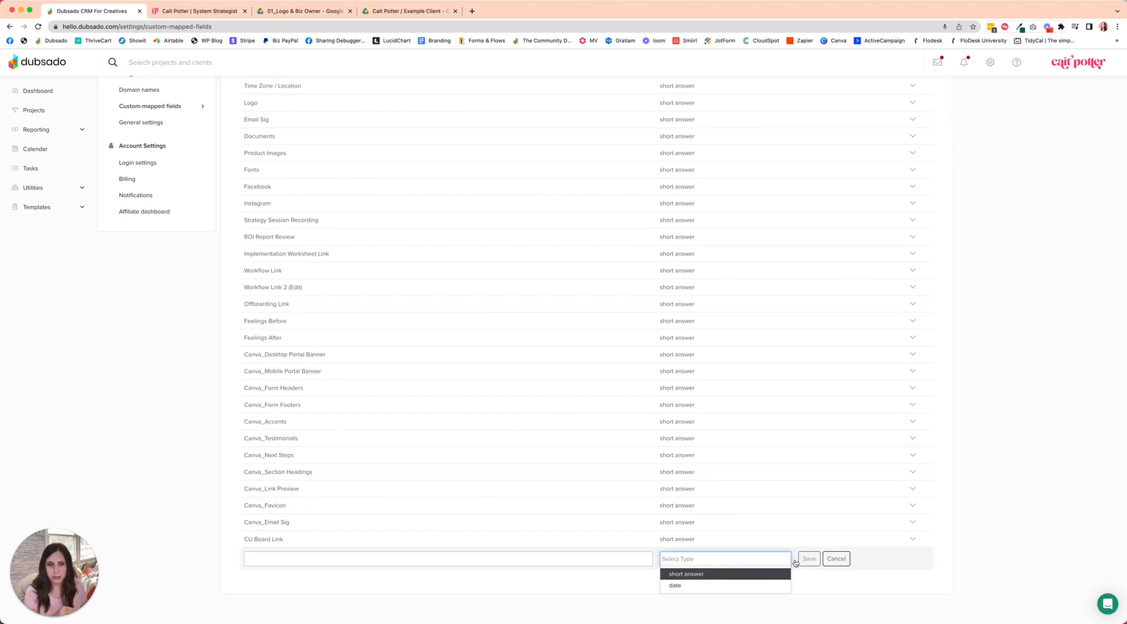
click(598, 559)
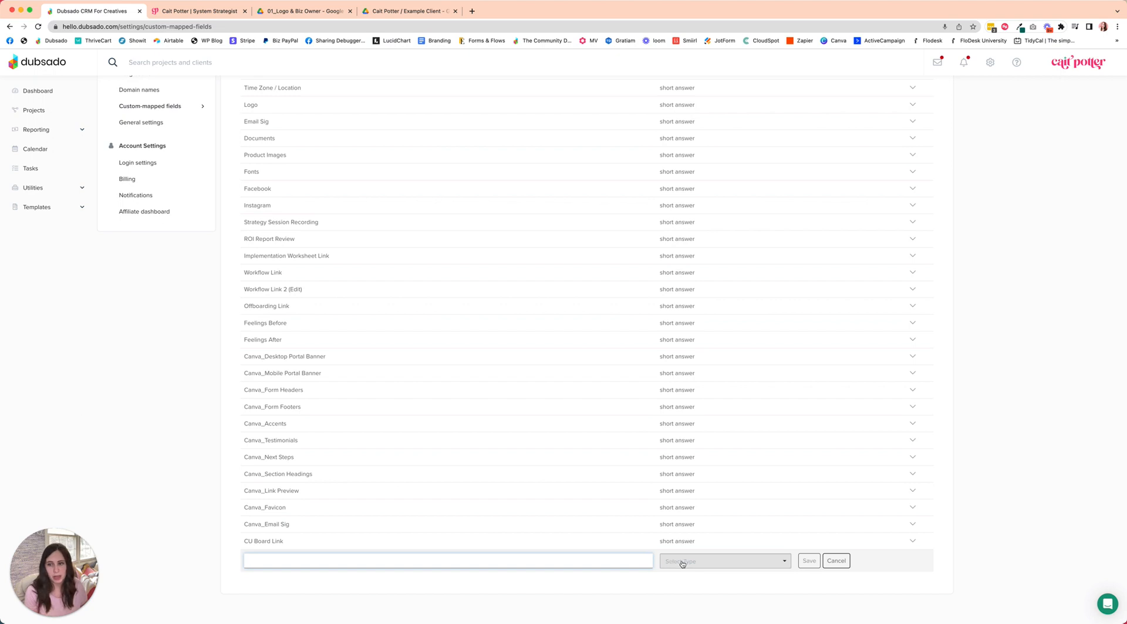
click(777, 563)
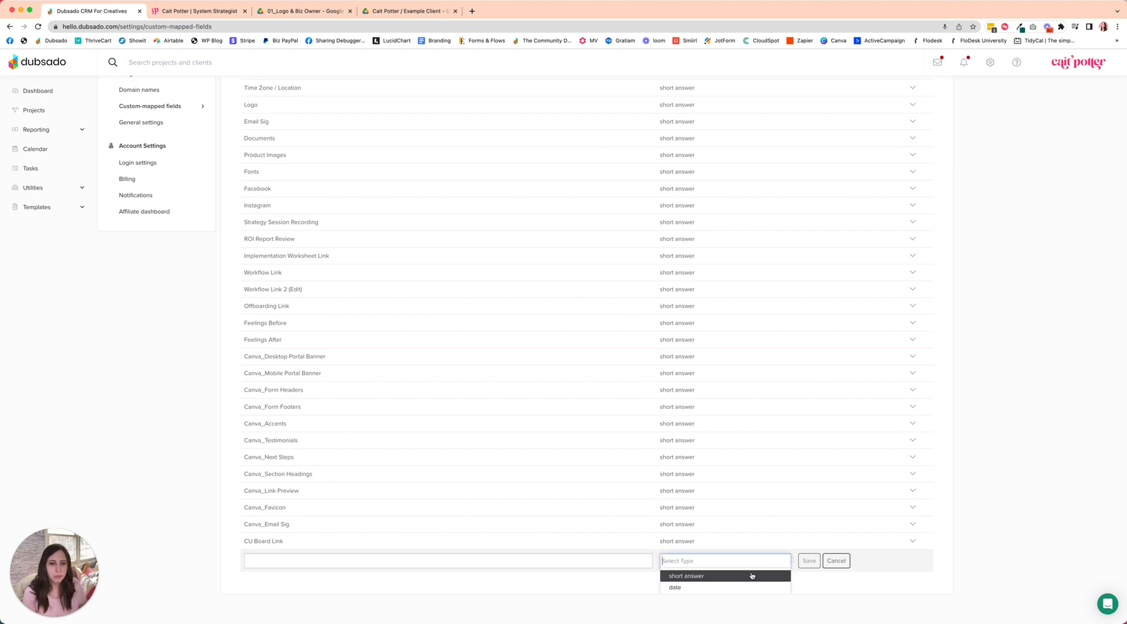
click(1010, 511)
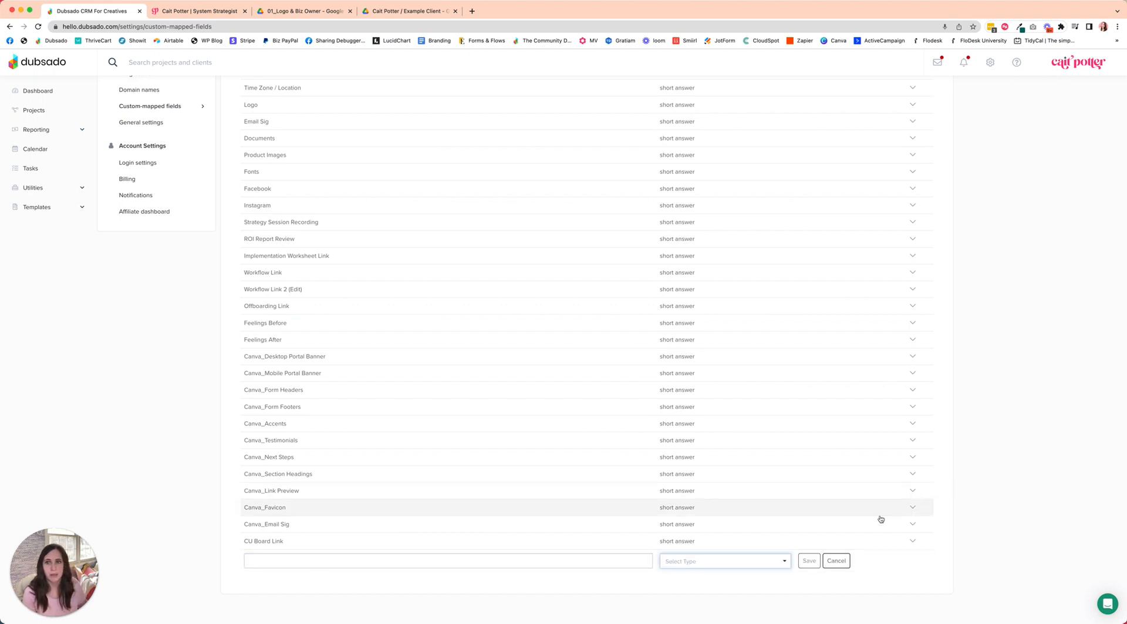
click(836, 560)
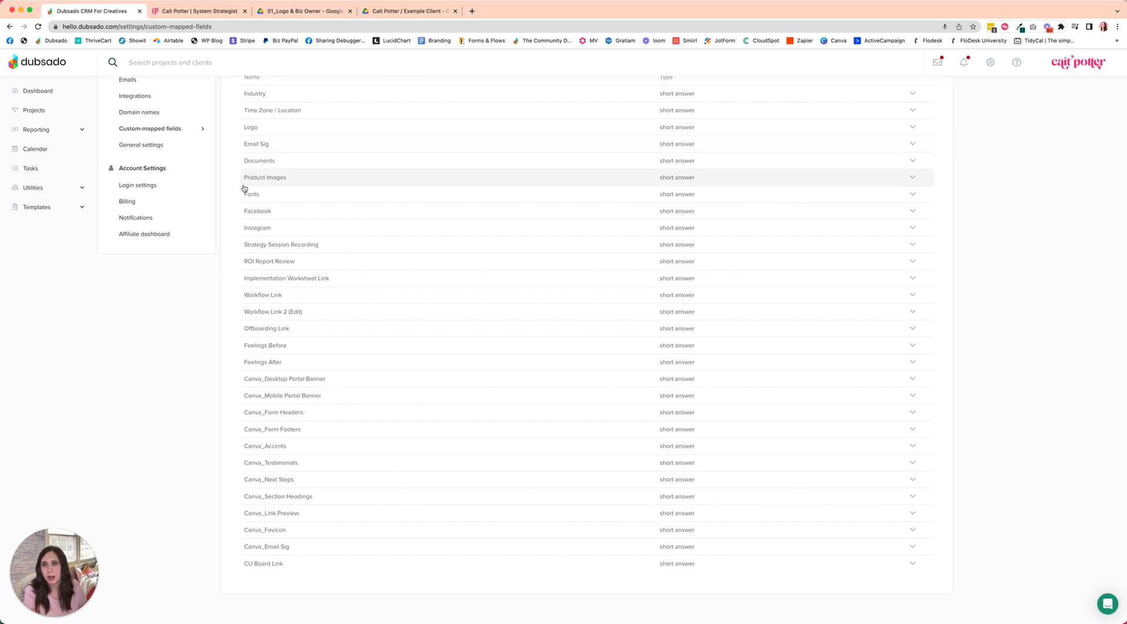
- Switch to Google Drive and go up from 01_Logo & Biz Owner to the example client's parent folder
click(292, 12)
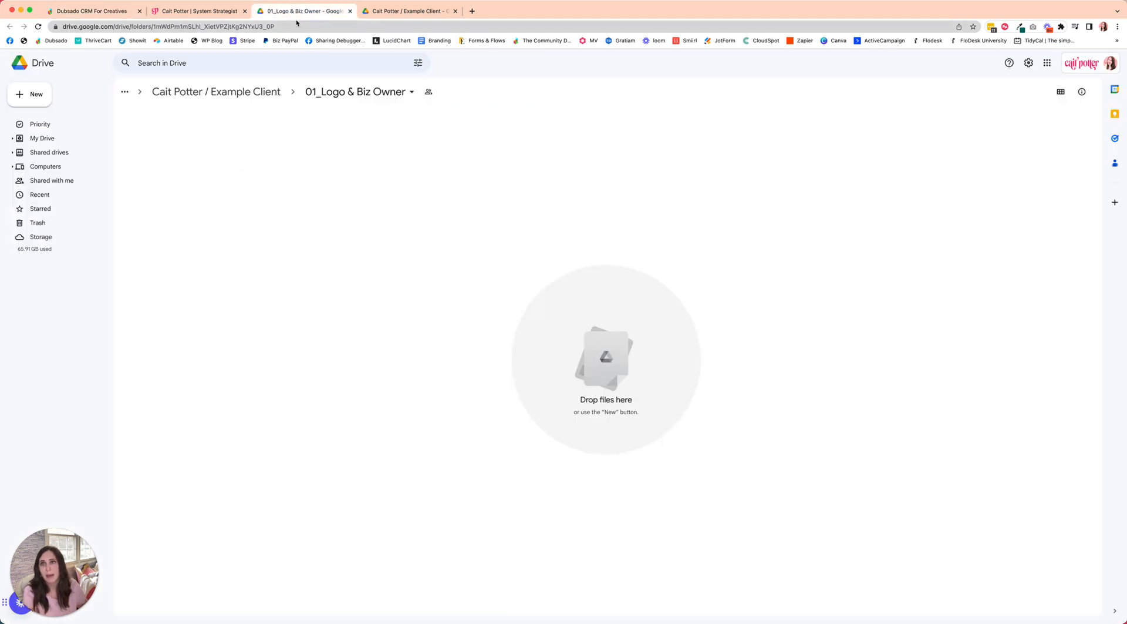
click(216, 91)
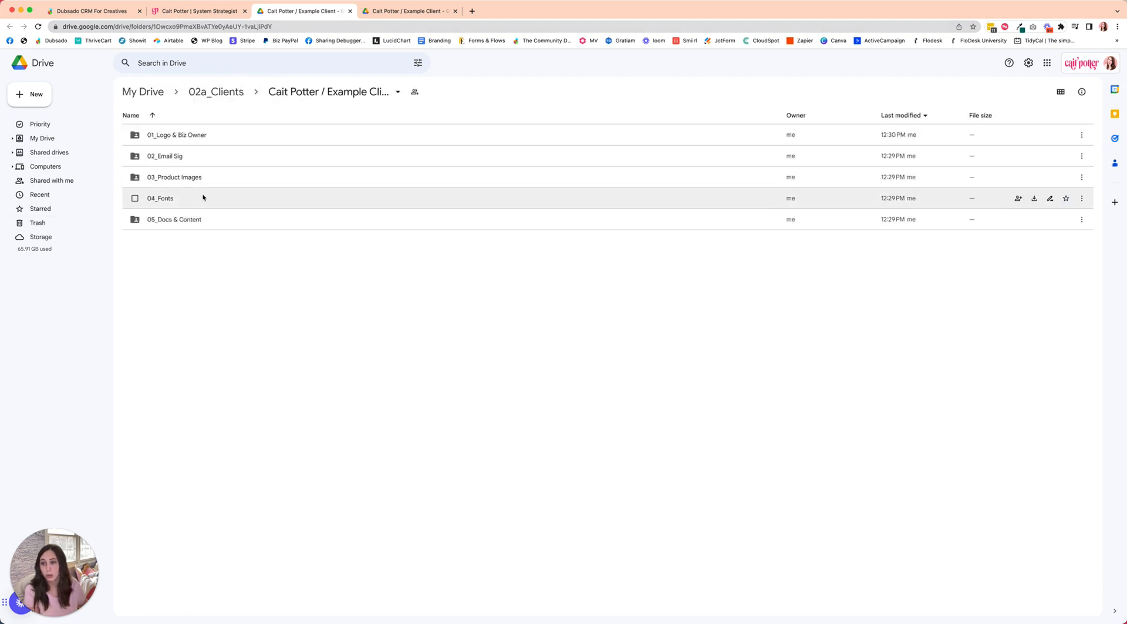
- Return to Dubsado, search for "test", and open the "test - delete project" project's custom mapped fields for editing
click(104, 13)
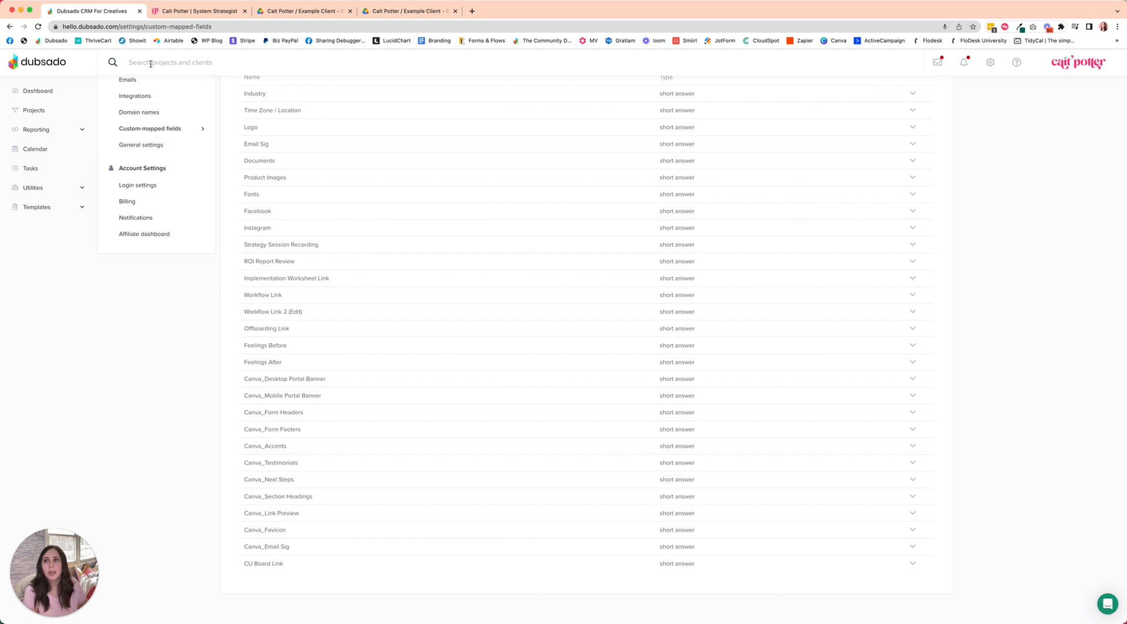
text(test)
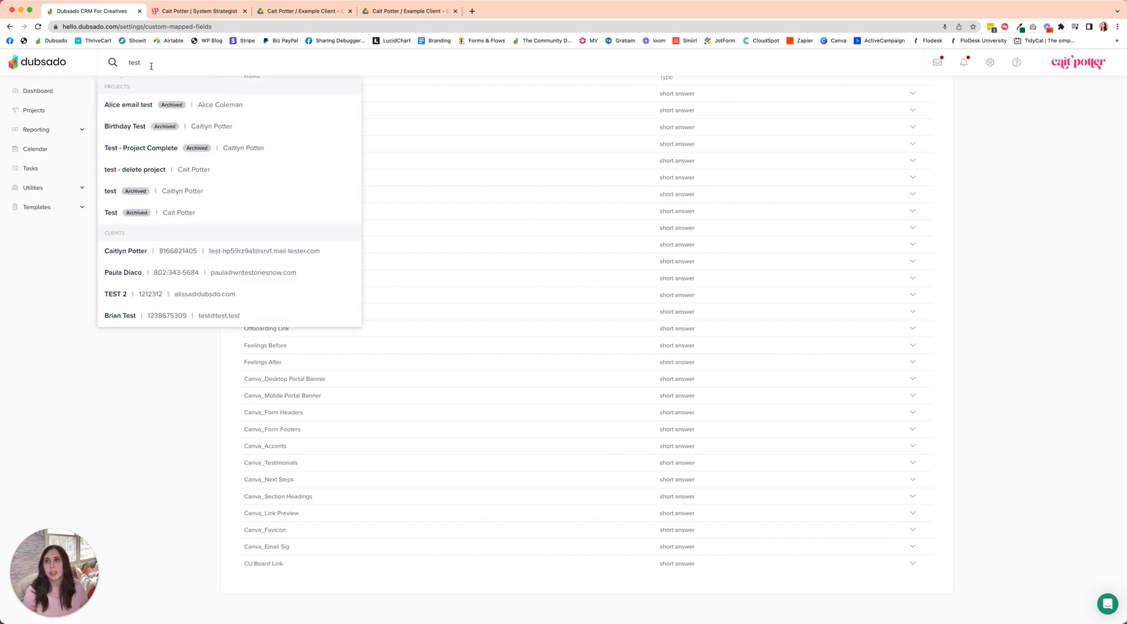
click(175, 170)
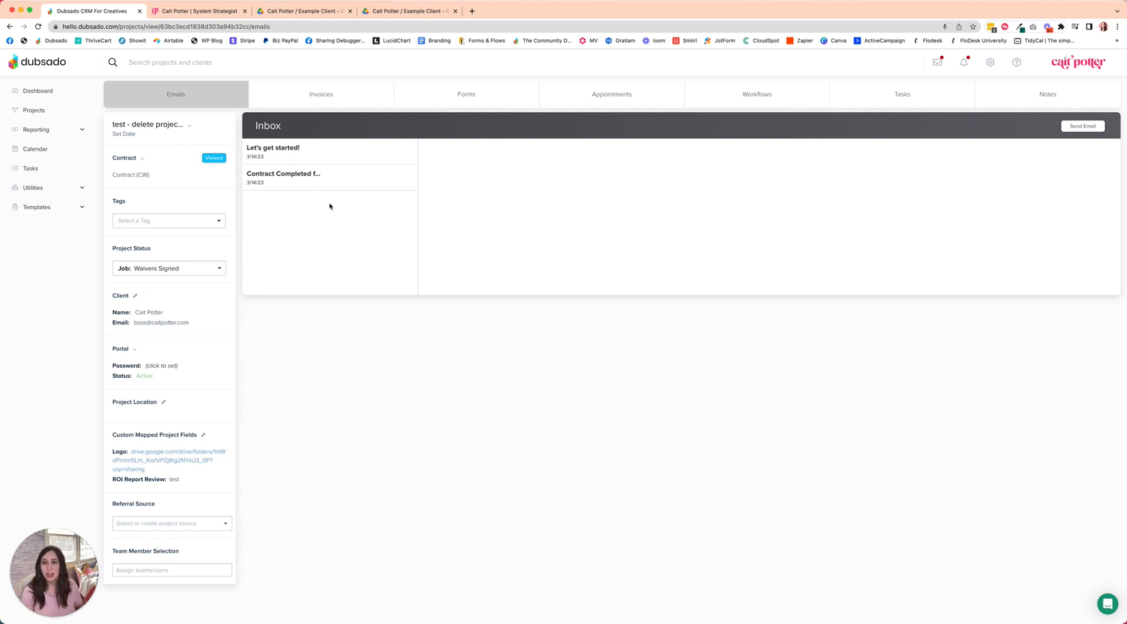
click(204, 436)
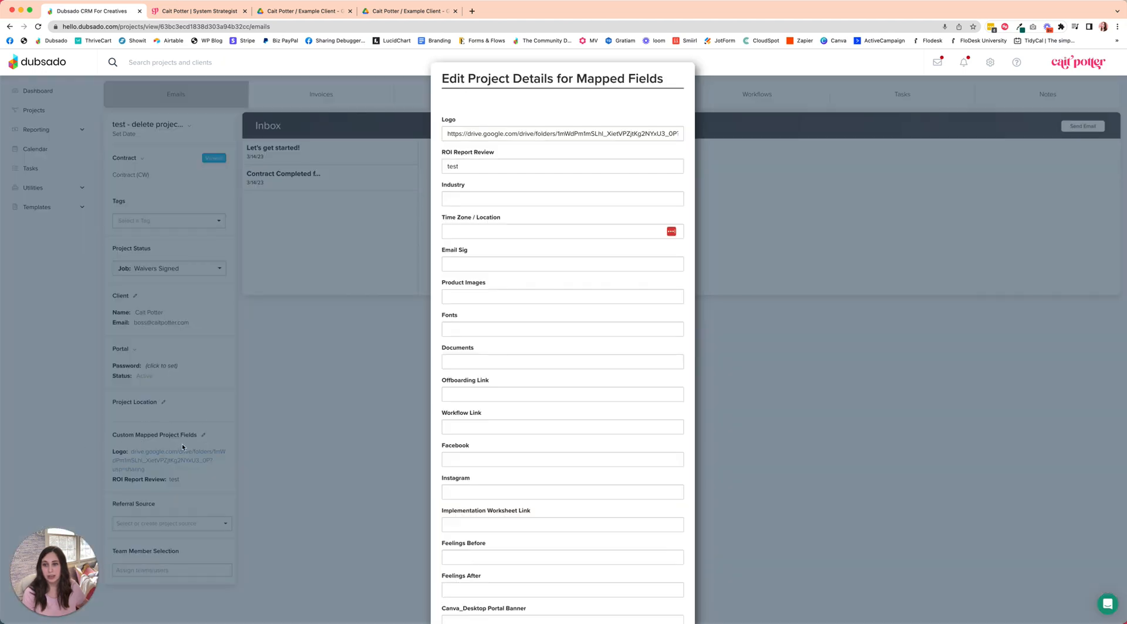
scroll(464, 282, down, 3)
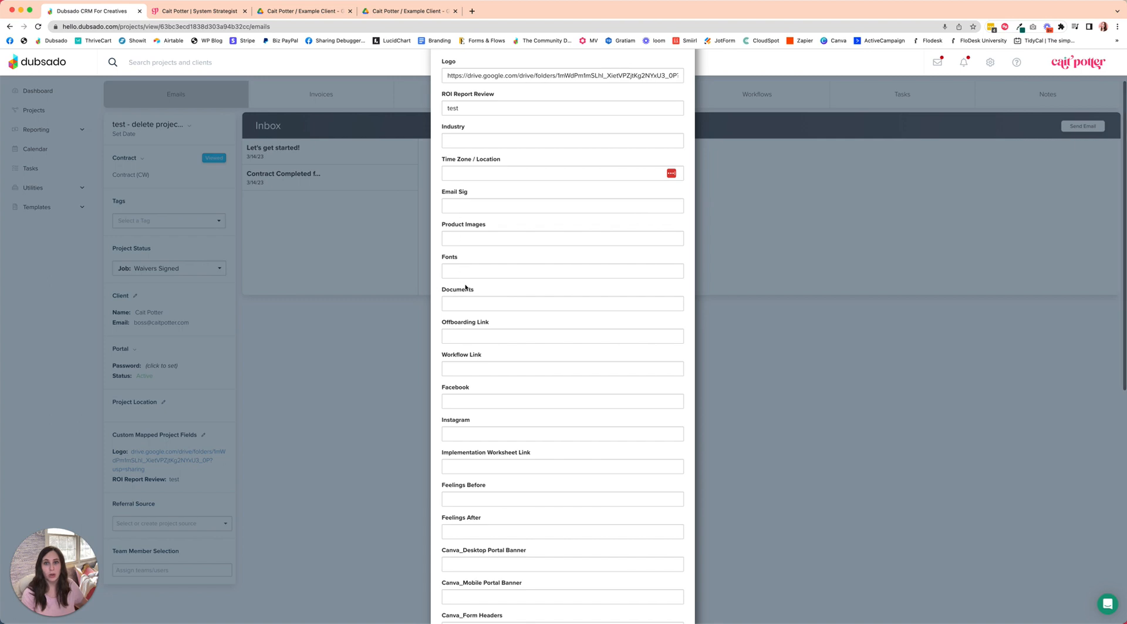
scroll(466, 287, down, 1)
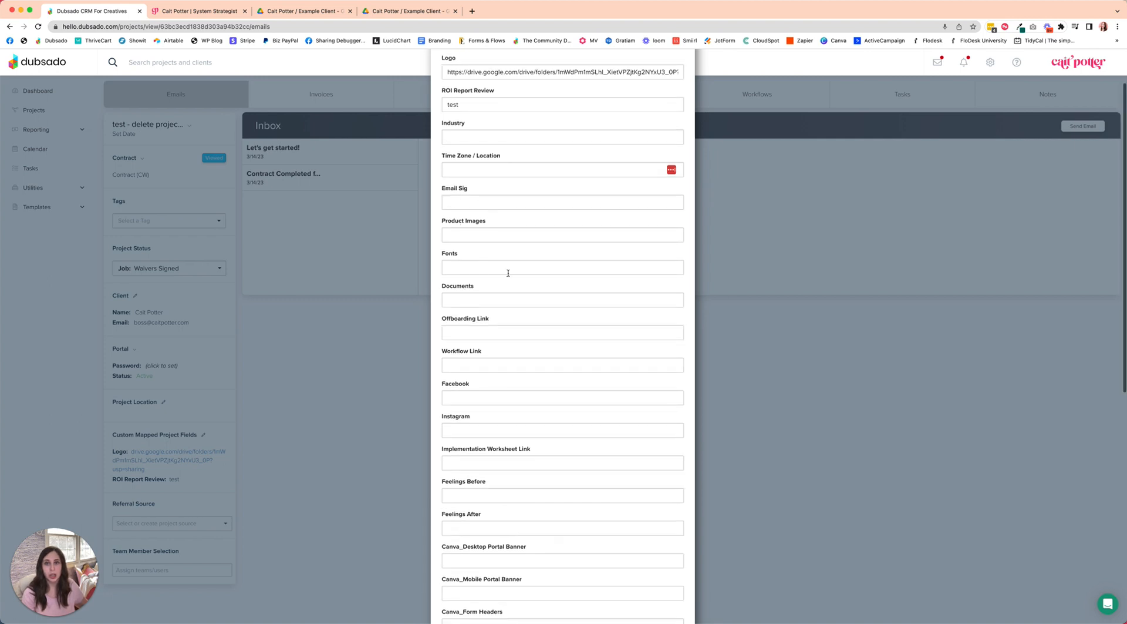
- In Google Drive, share the 02_Email Sig folder with anyone with the link as Editor and copy its link
click(288, 11)
click(1080, 157)
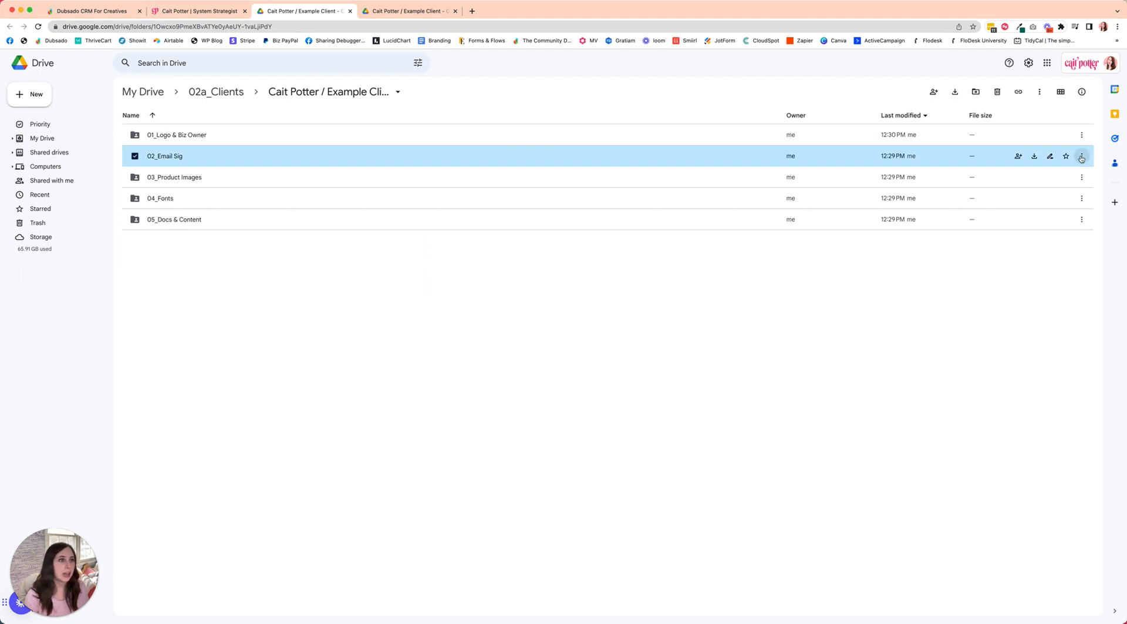
click(1006, 214)
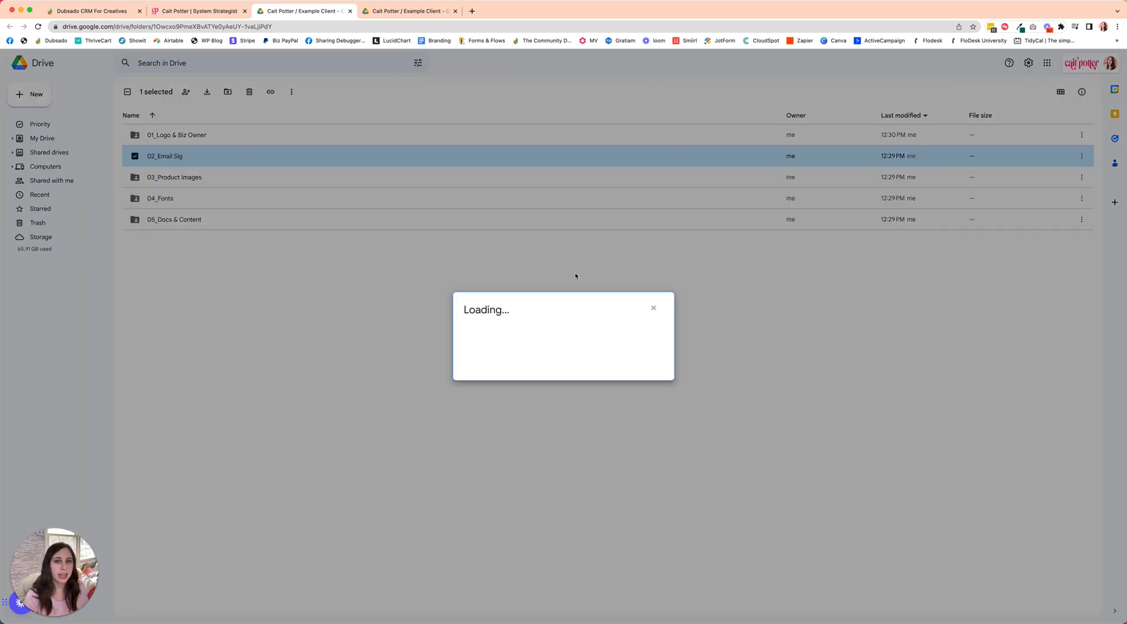
click(500, 384)
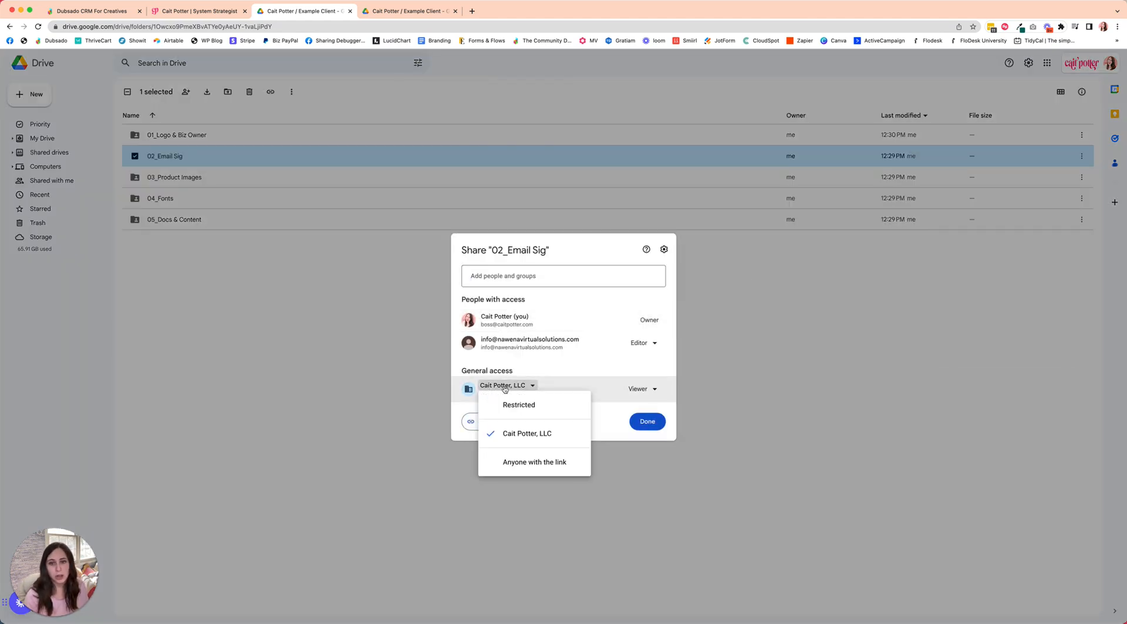
click(516, 468)
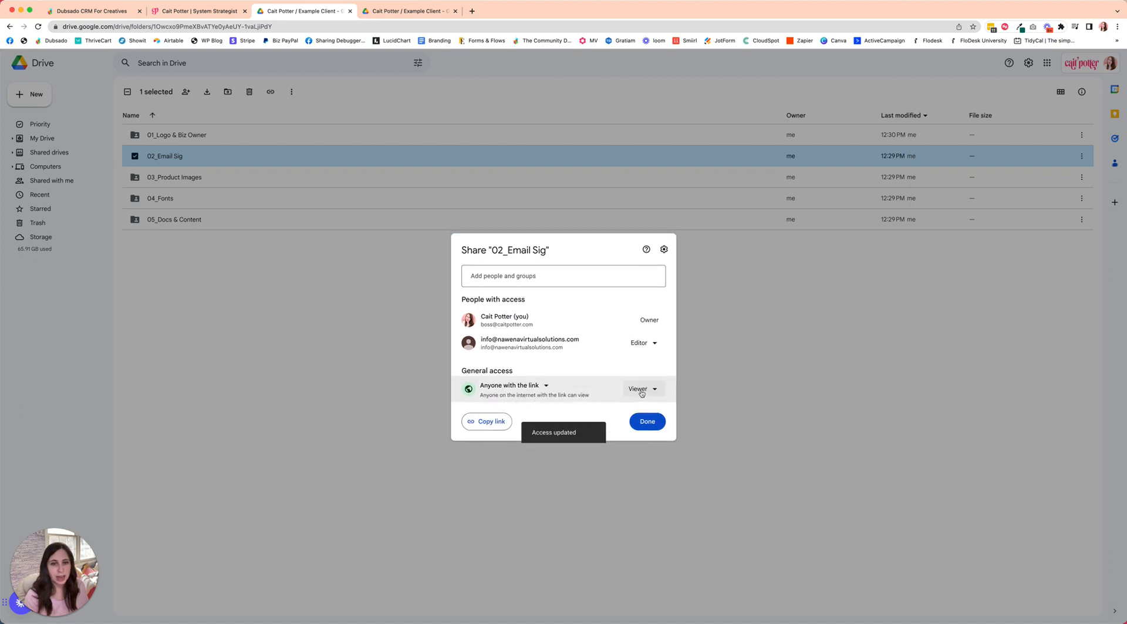
click(642, 390)
click(656, 459)
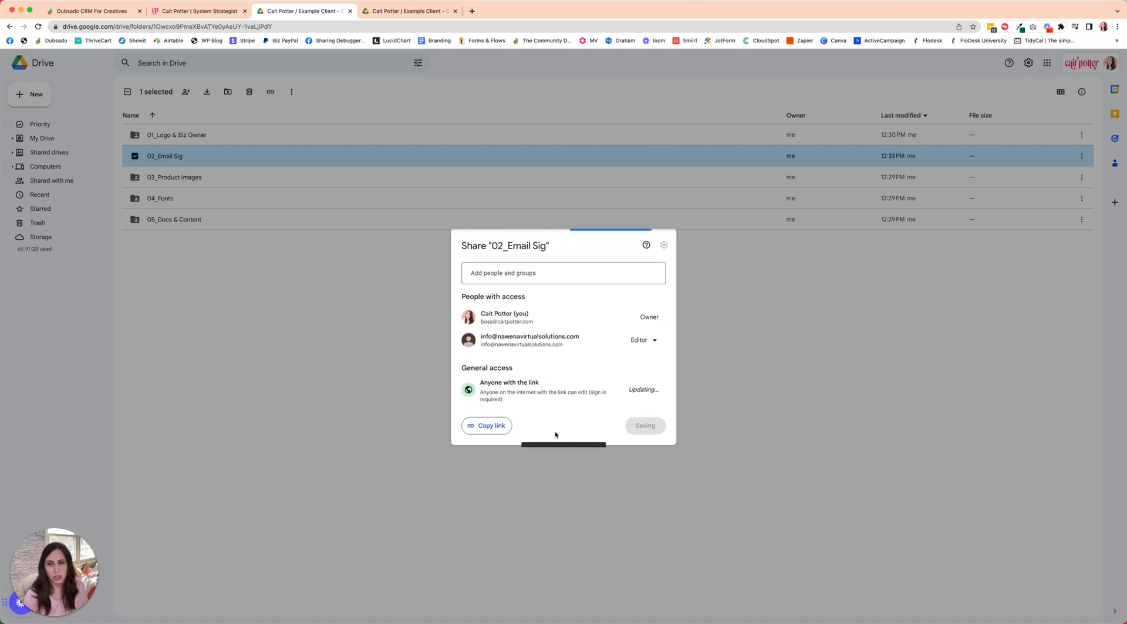
click(486, 425)
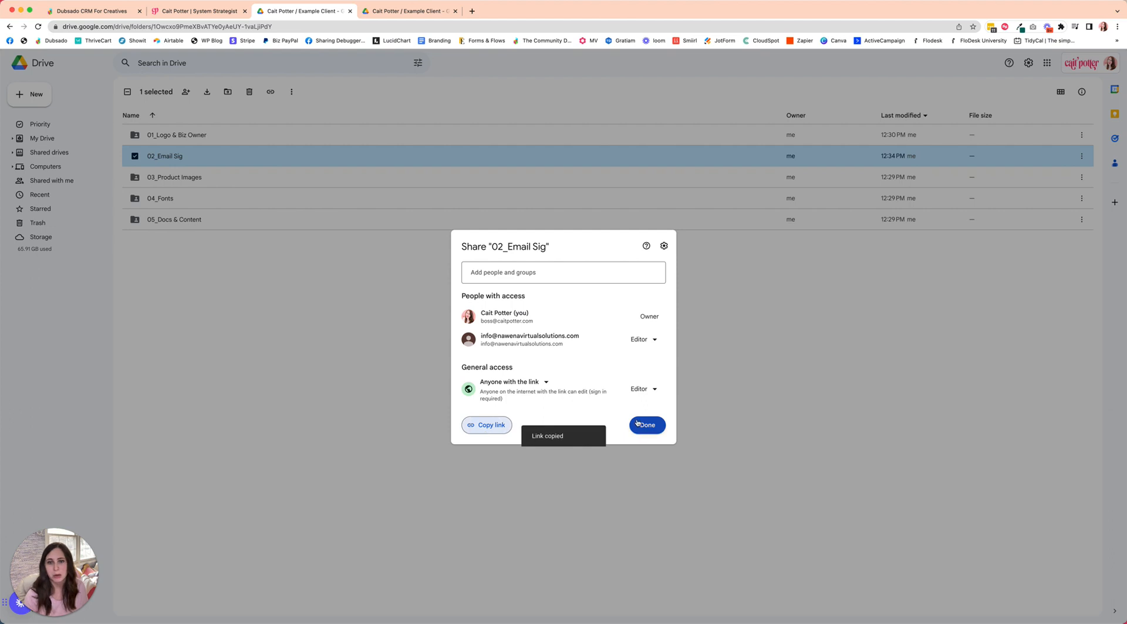
click(647, 424)
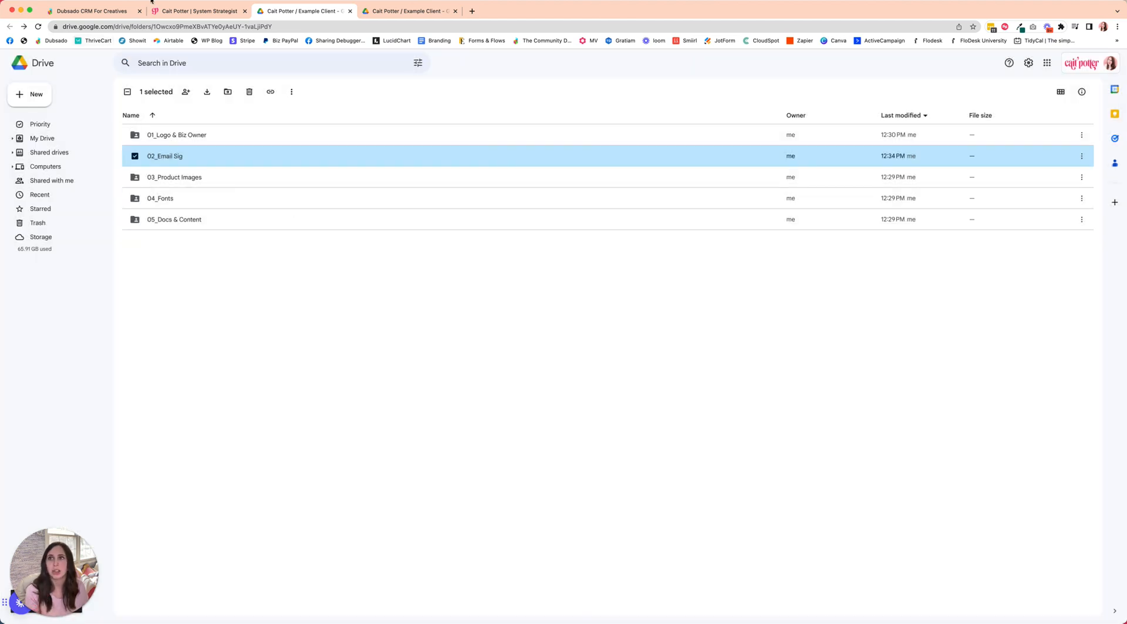
- Switch to Dubsado and paste the copied folder link into the project's Email Sig mapped field
click(93, 10)
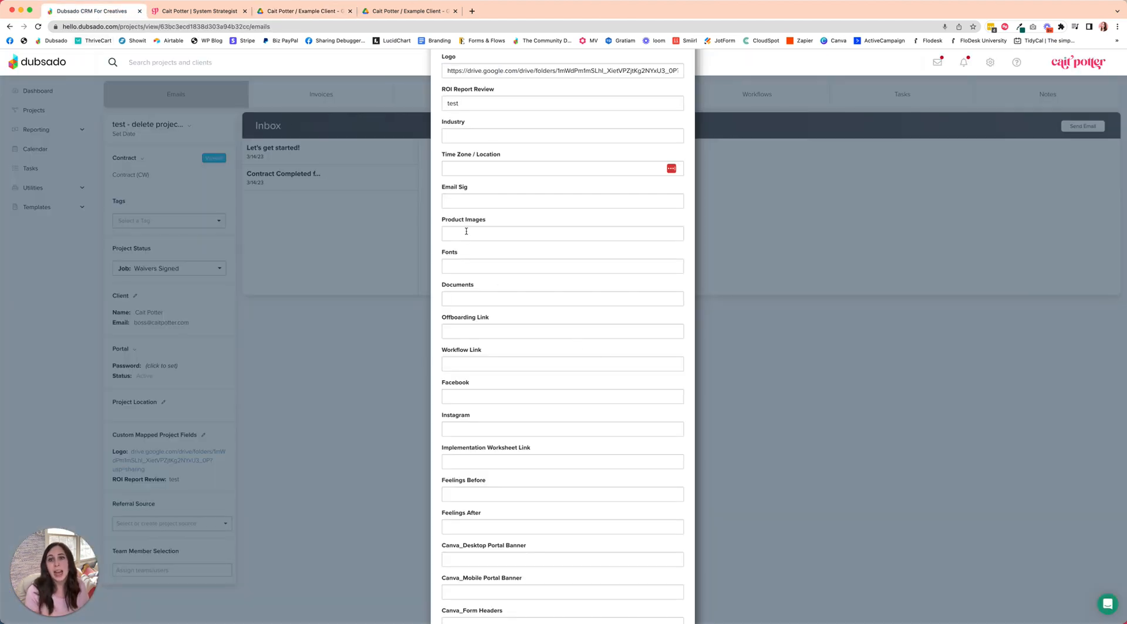
right_click(466, 207)
click(517, 251)
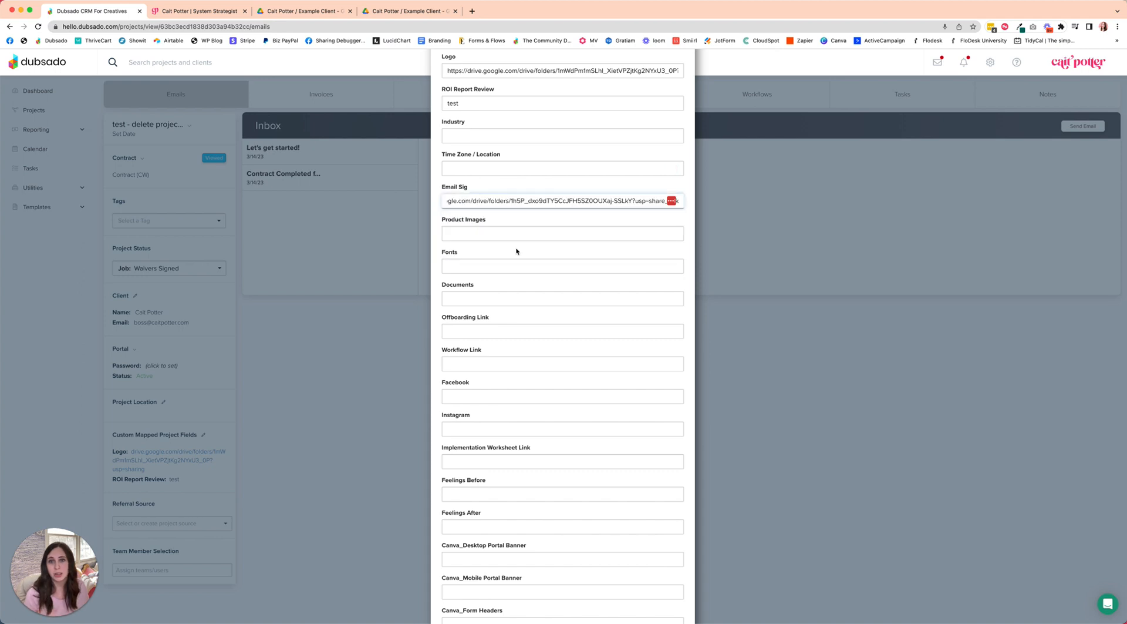
- Save the project's custom mapped fields and show the forms attached to the project
scroll(597, 420, down, 10)
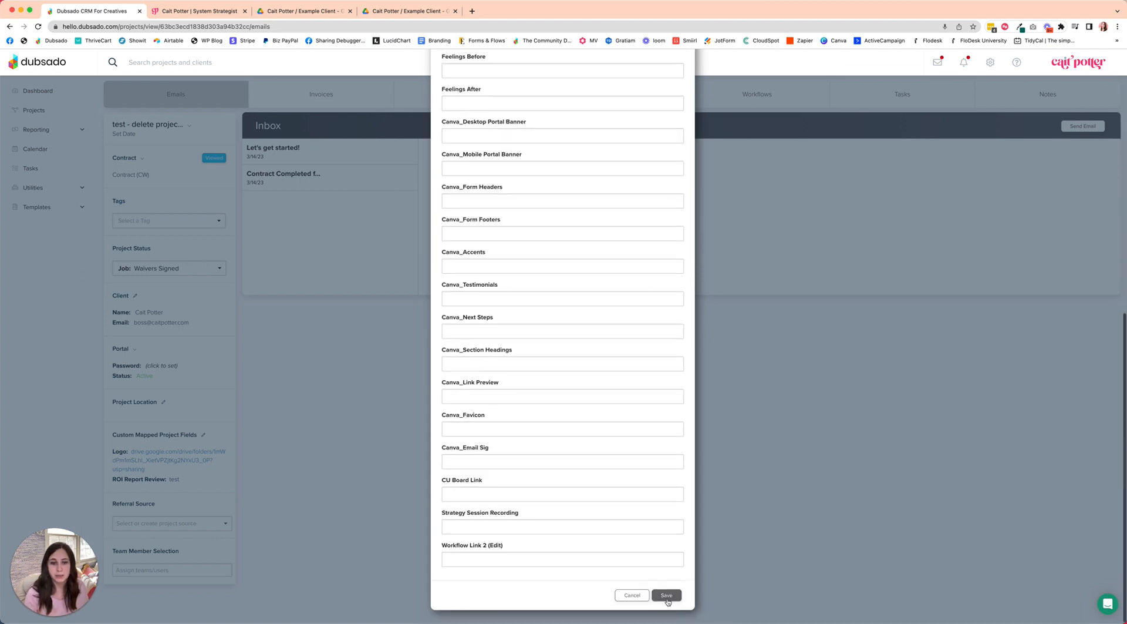
click(667, 596)
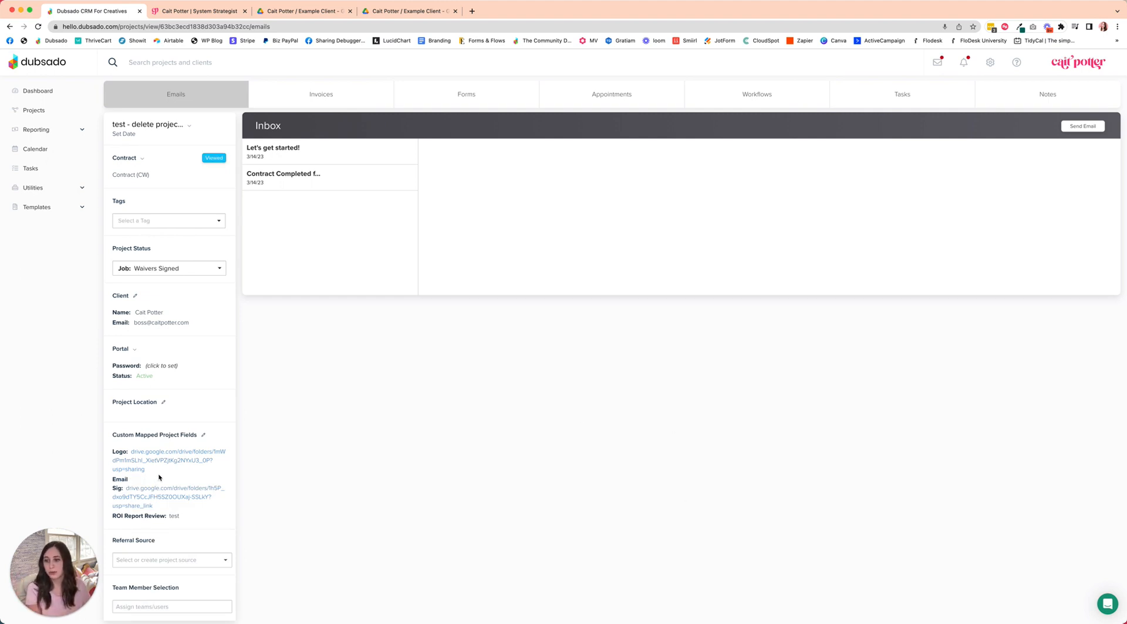
mouse_move(411, 178)
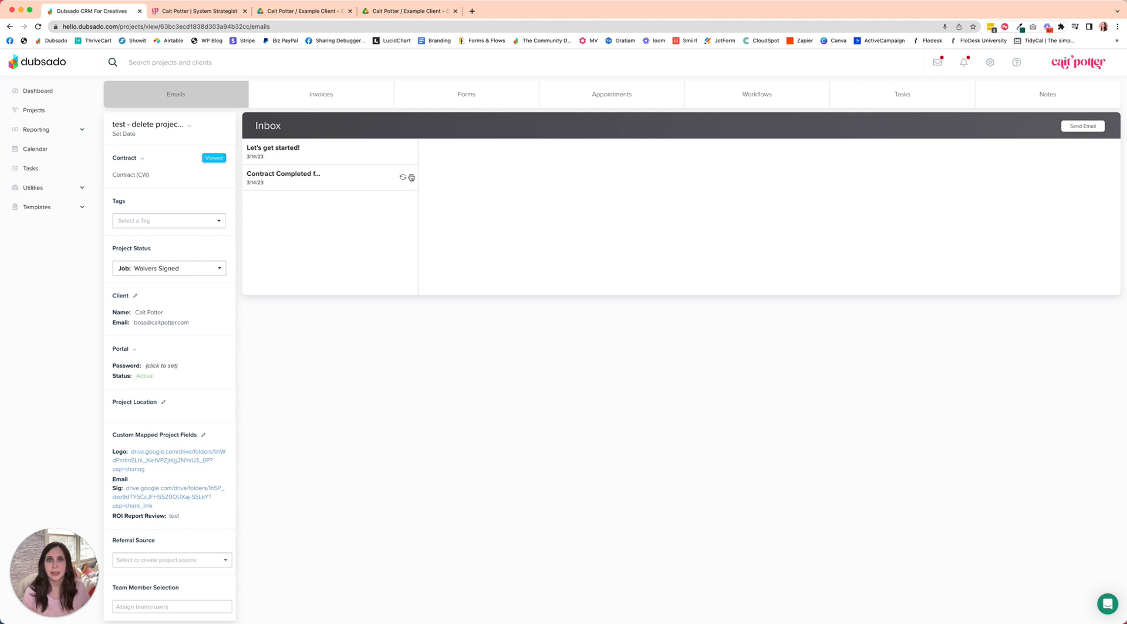
click(434, 100)
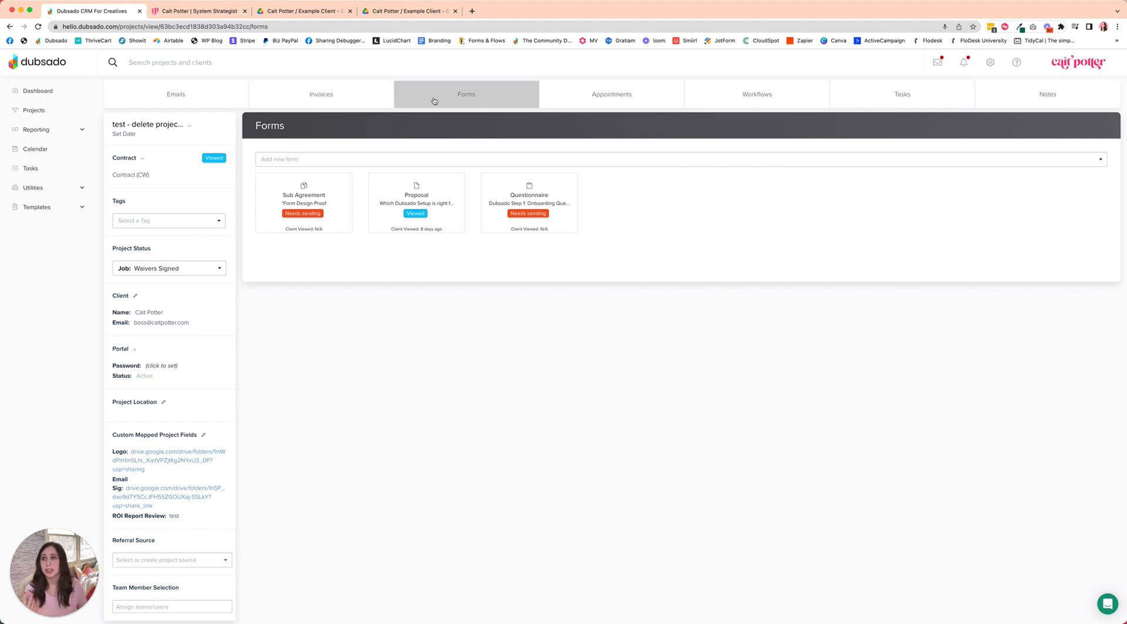
- Open the "Dubsado Step 1: Onboarding Questionnaire" form template for editing, waiting for the page to load
click(43, 211)
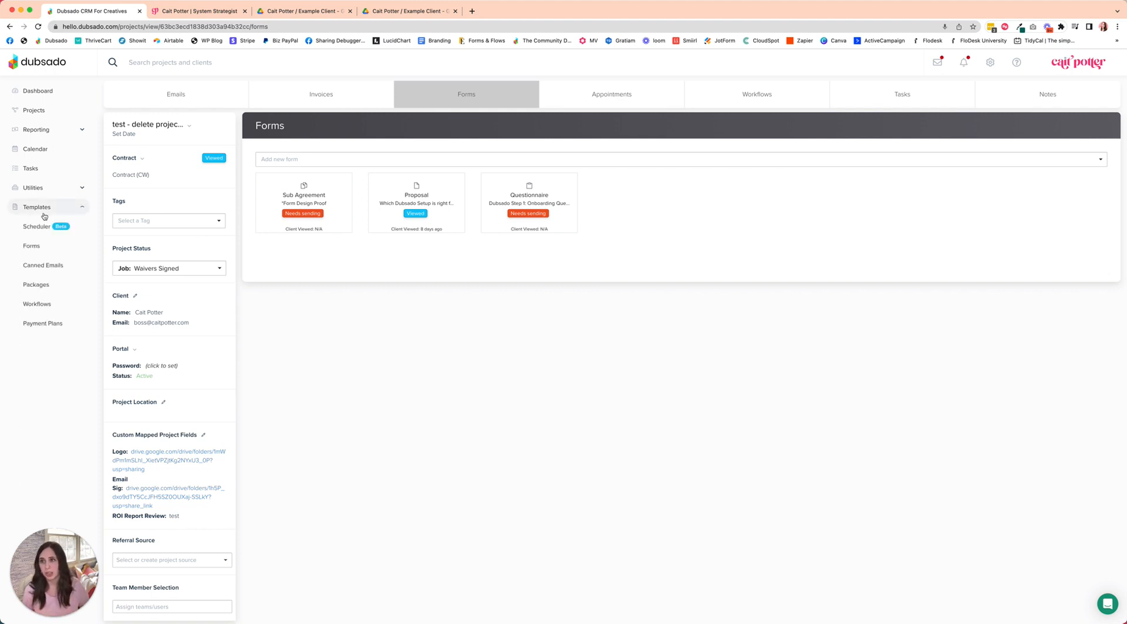
click(52, 247)
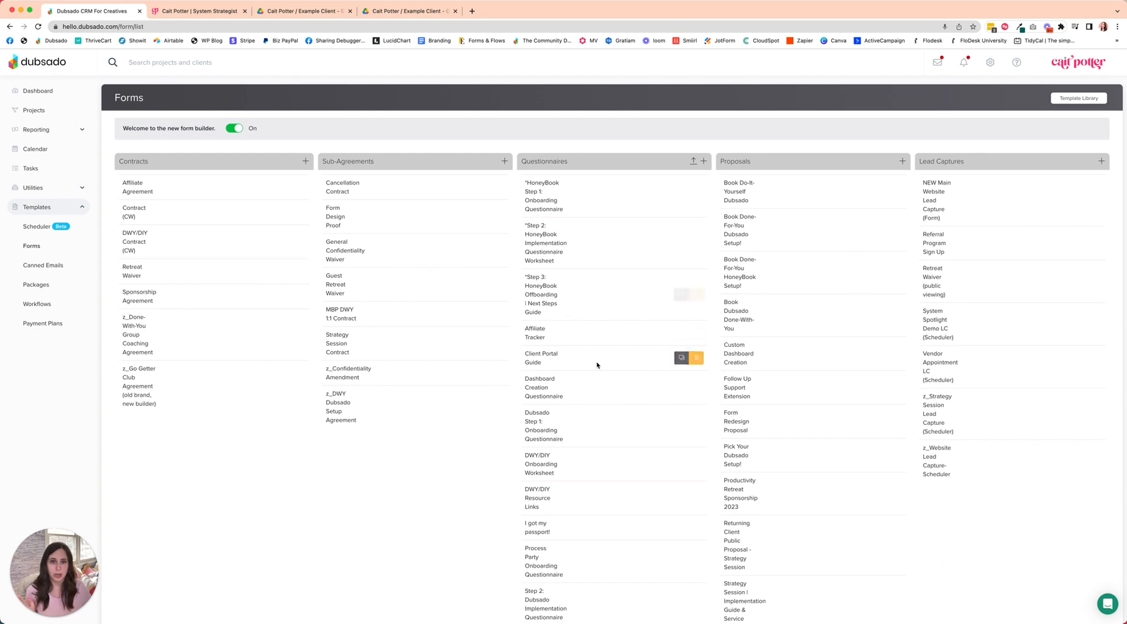
scroll(597, 365, down, 5)
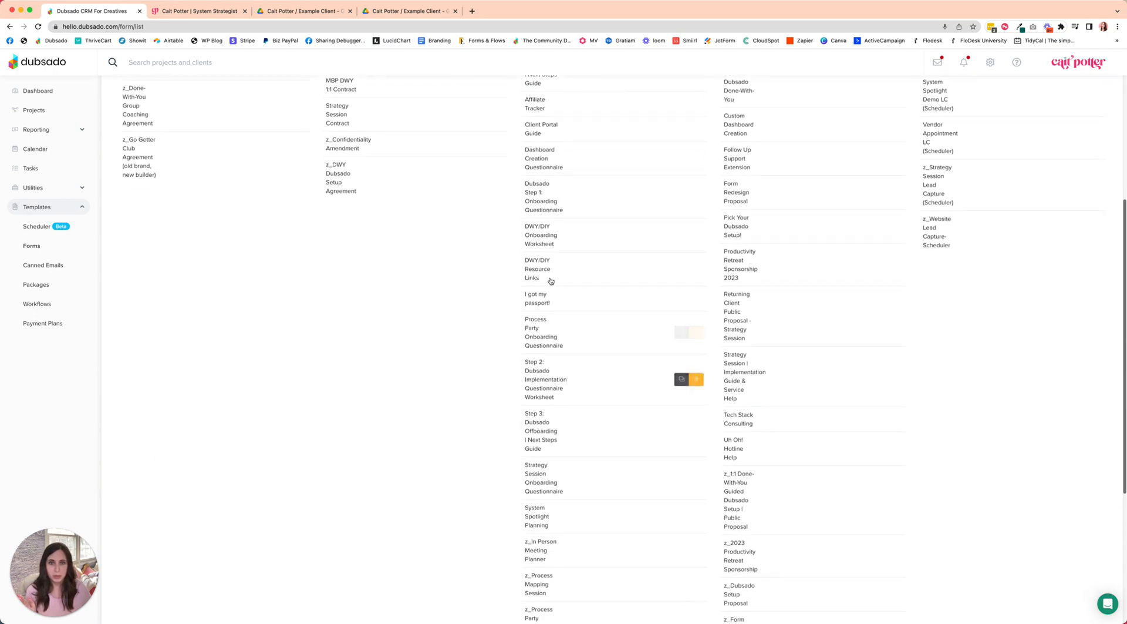
click(533, 202)
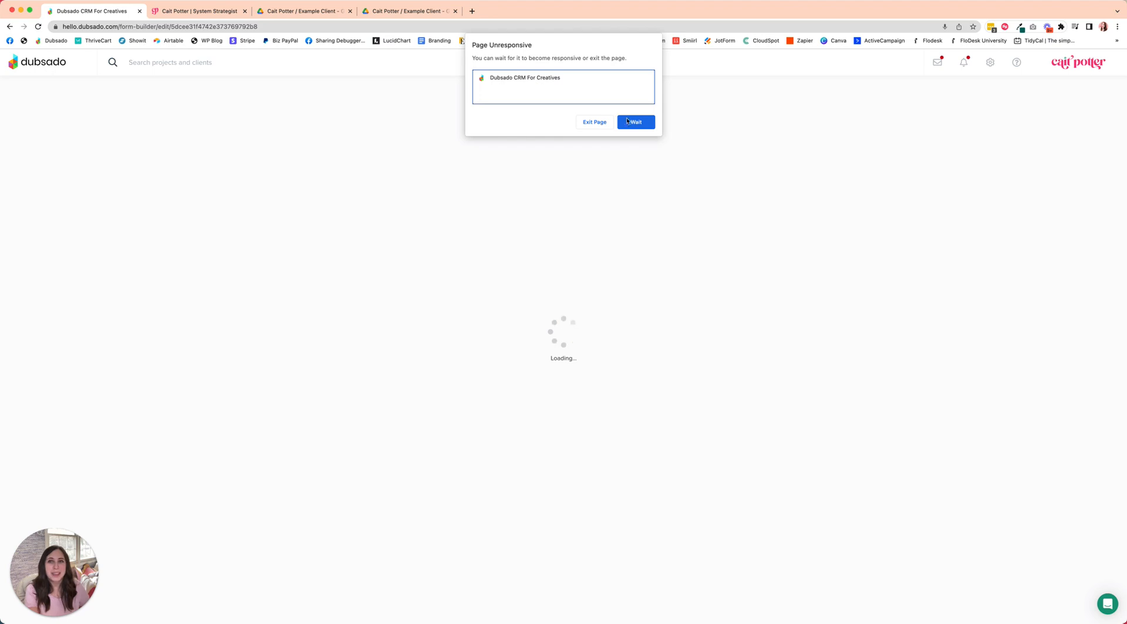
click(636, 127)
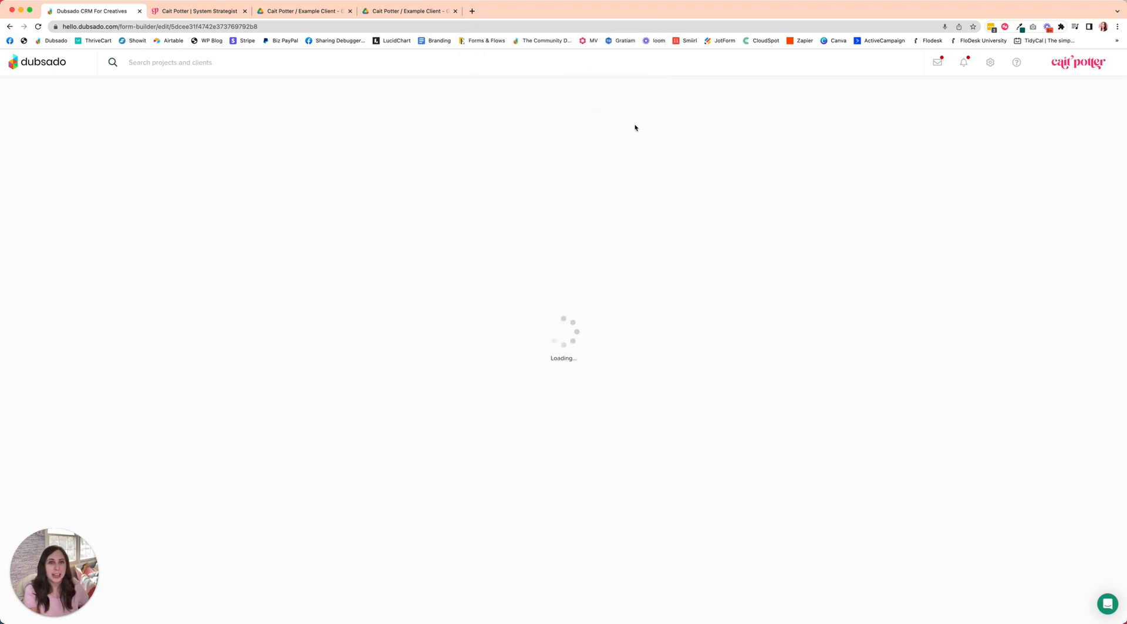
- Add a text box above the existing Upload button in the questionnaire's Logo section and clear its placeholder text
scroll(670, 258, down, 6)
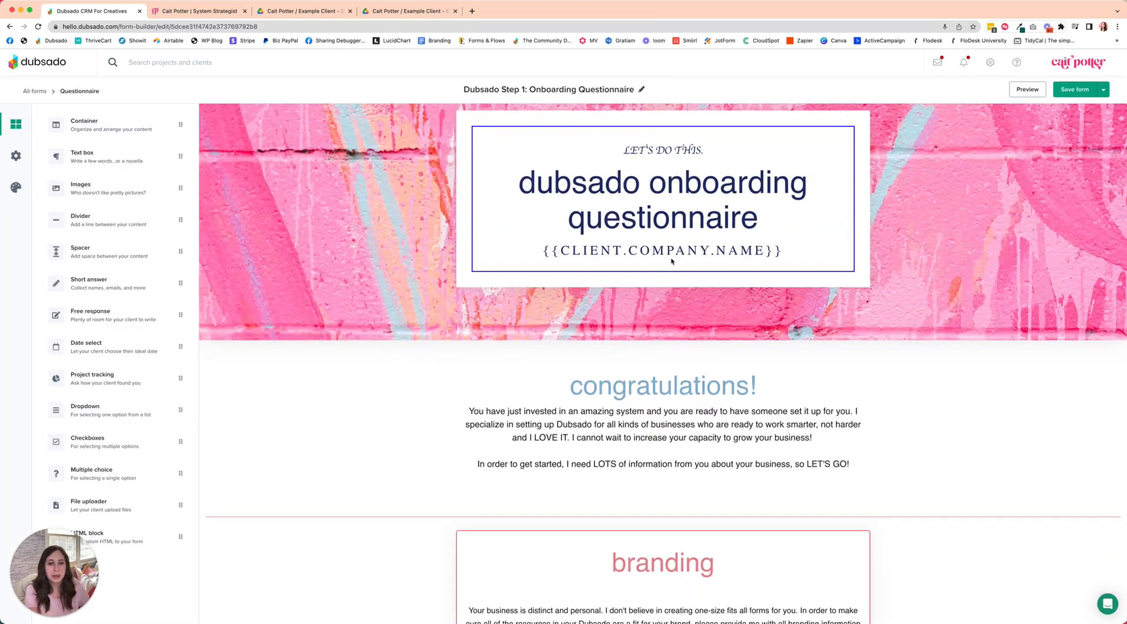
scroll(672, 261, down, 15)
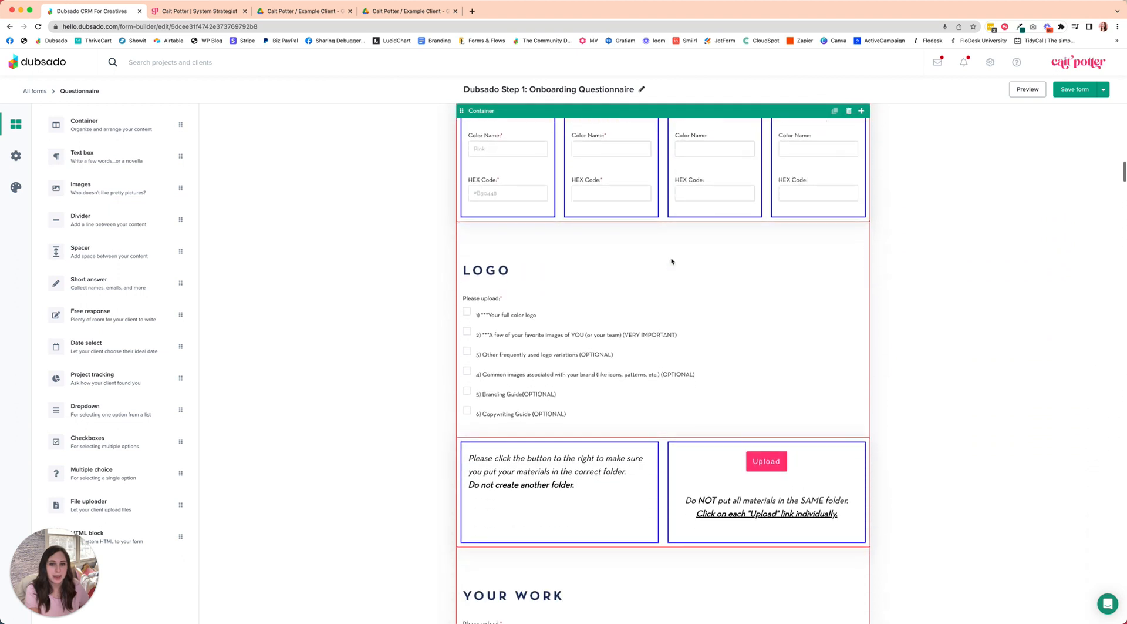
scroll(672, 260, down, 2)
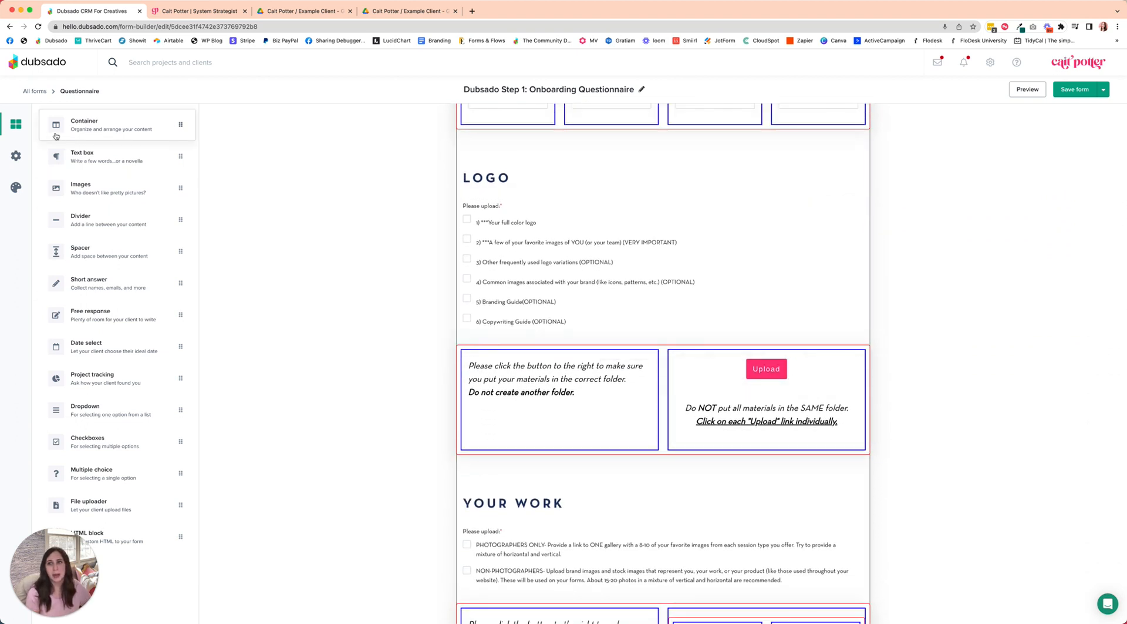
drag(82, 158, 759, 366)
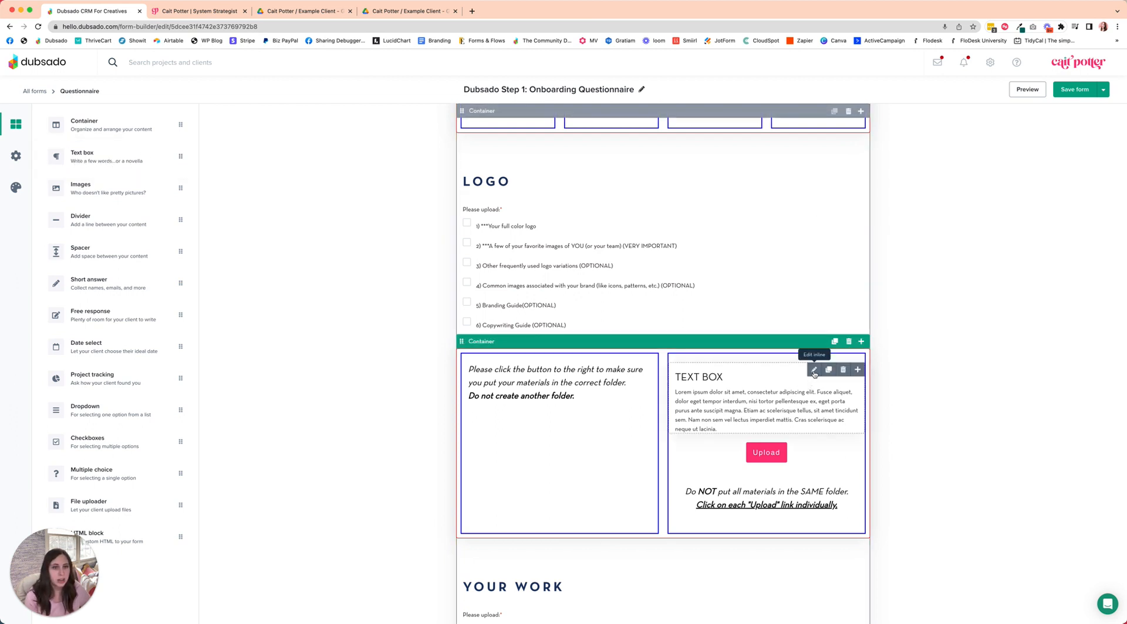
click(814, 371)
key(super+a)
key(BackSpace)
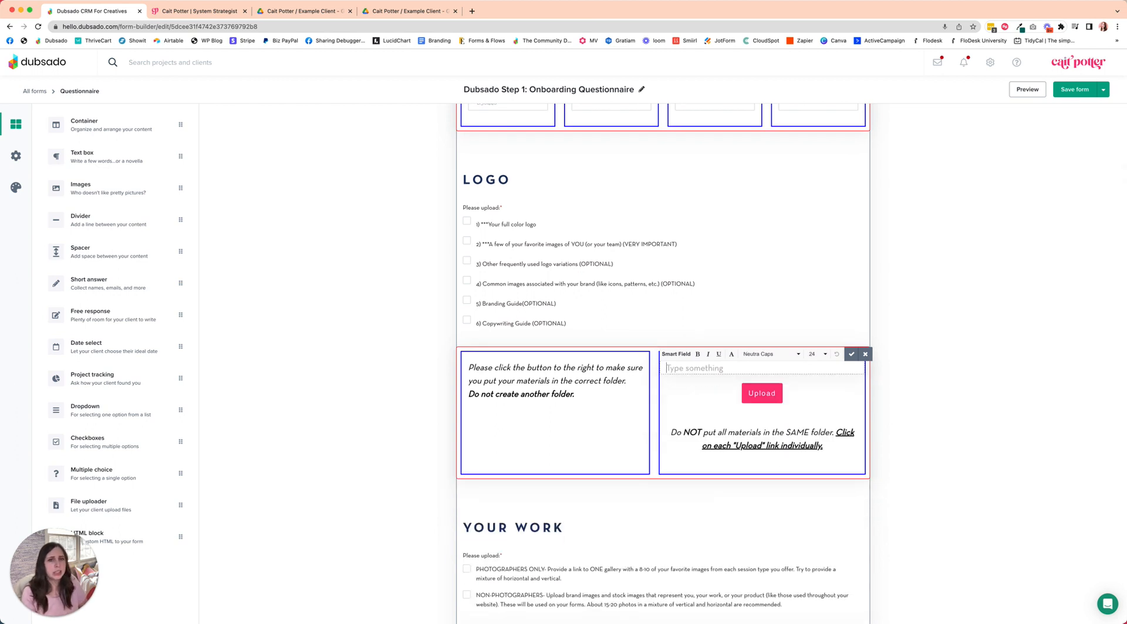
- Insert the project's Logo smart field into the empty text box
click(675, 353)
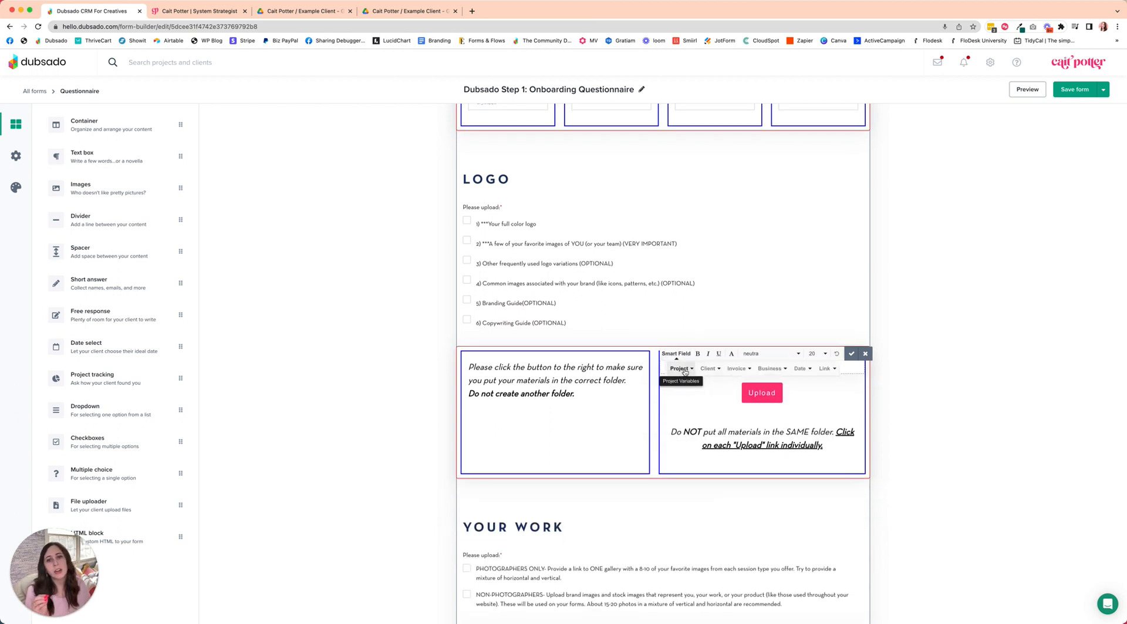
click(685, 369)
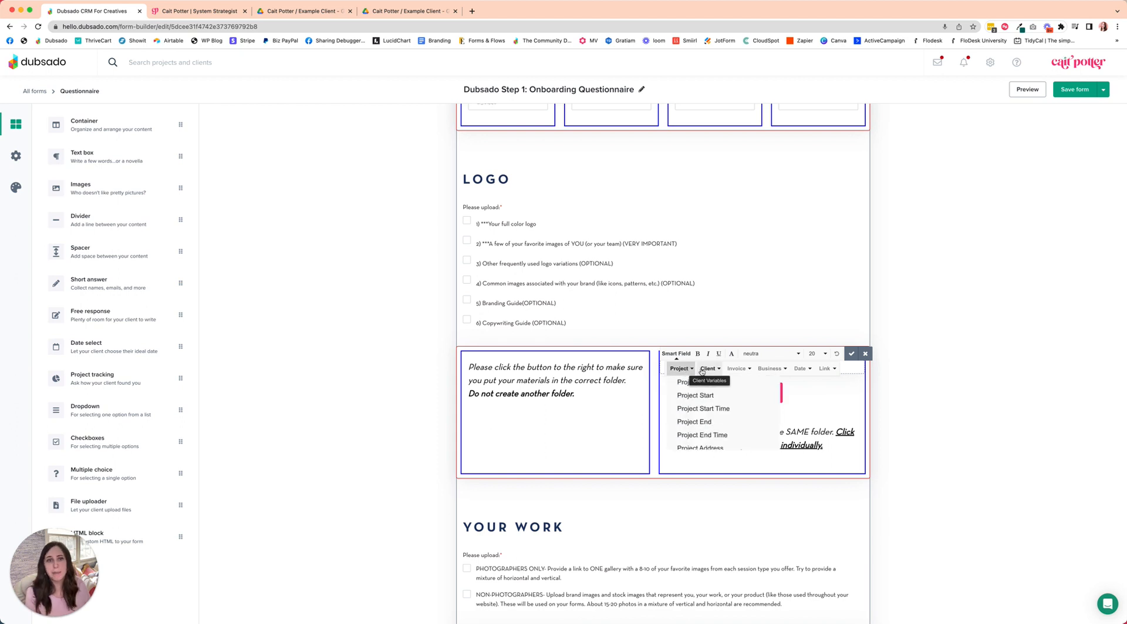
click(701, 370)
click(700, 370)
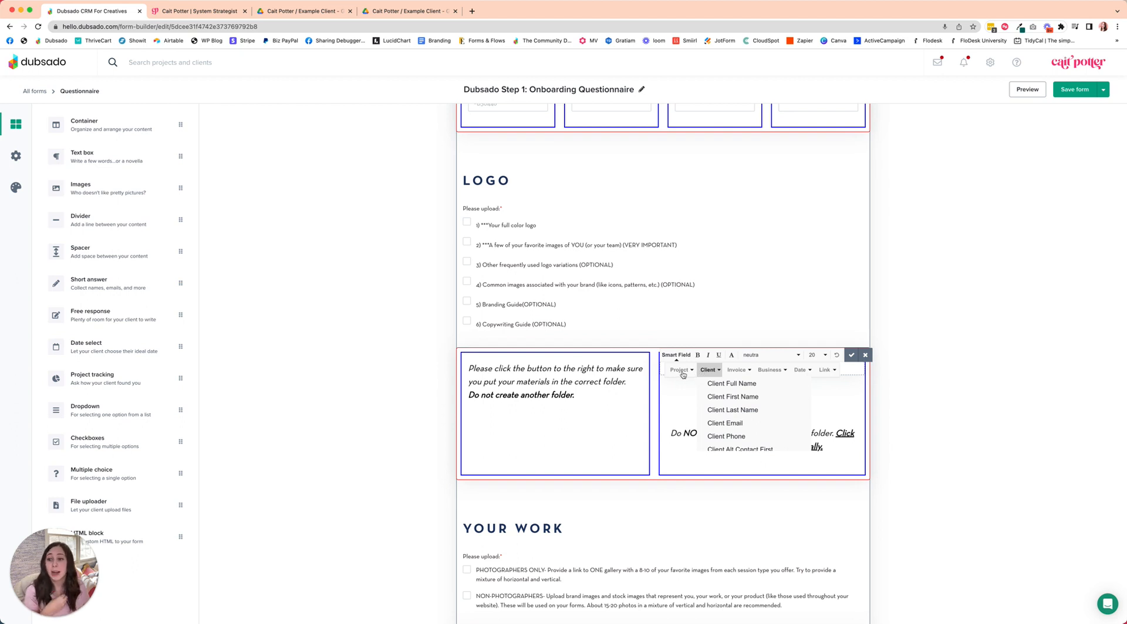
click(680, 370)
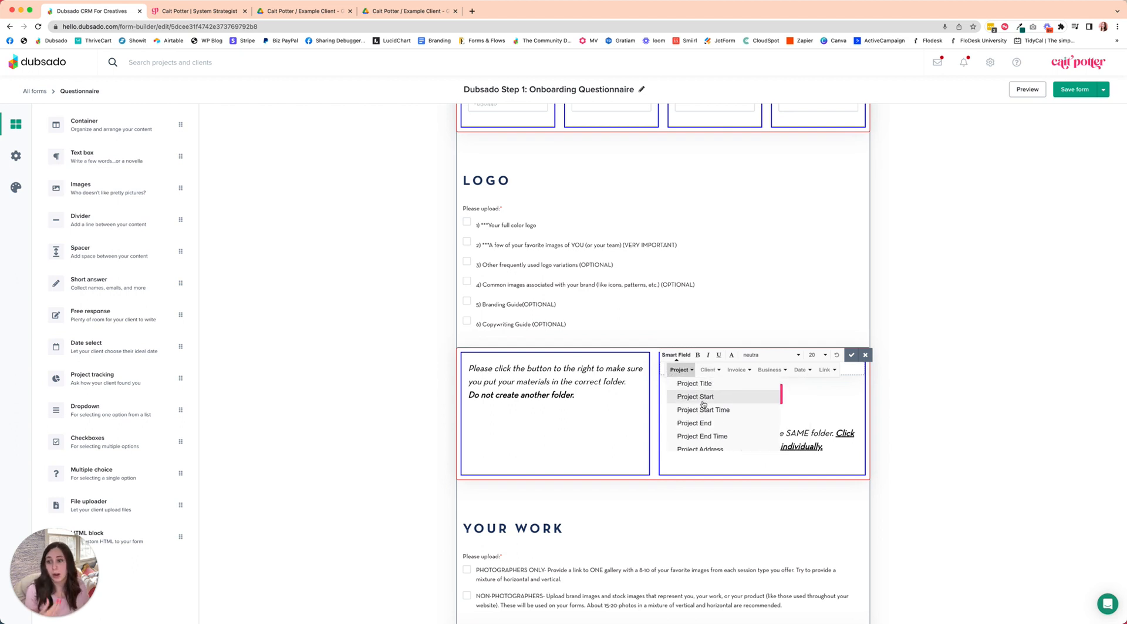
scroll(734, 408, down, 5)
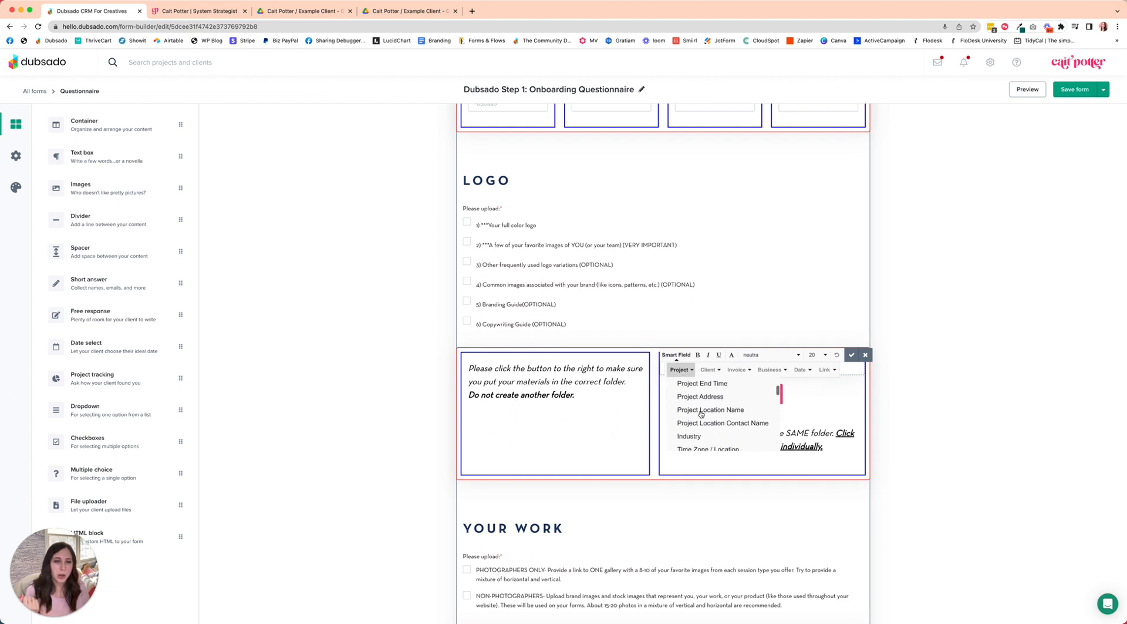
scroll(757, 409, down, 3)
scroll(740, 408, up, 2)
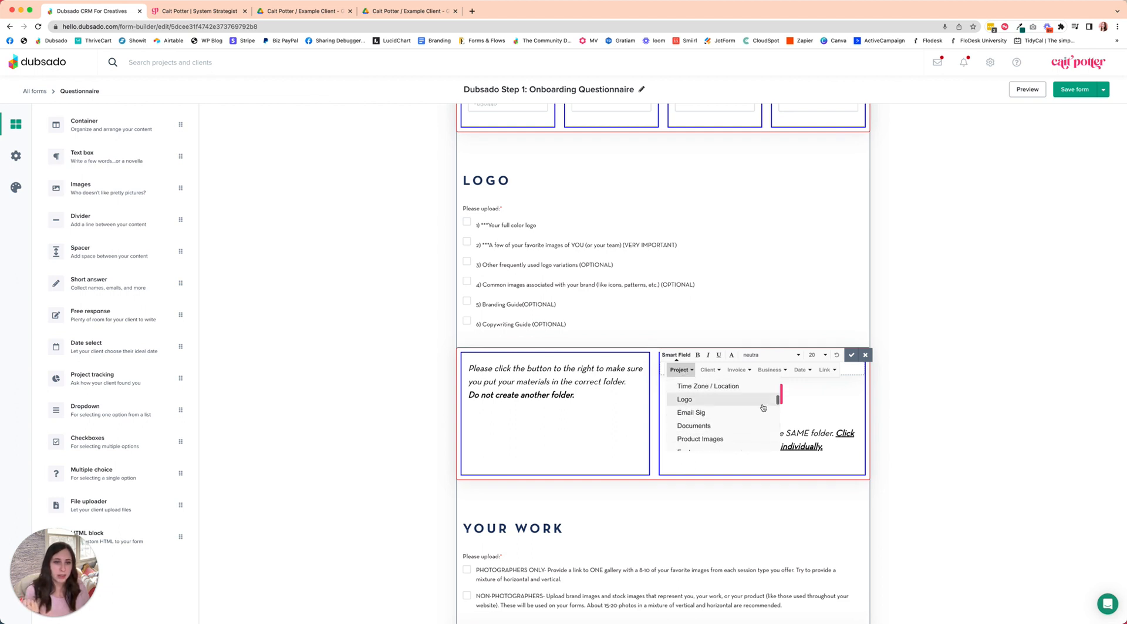
click(708, 402)
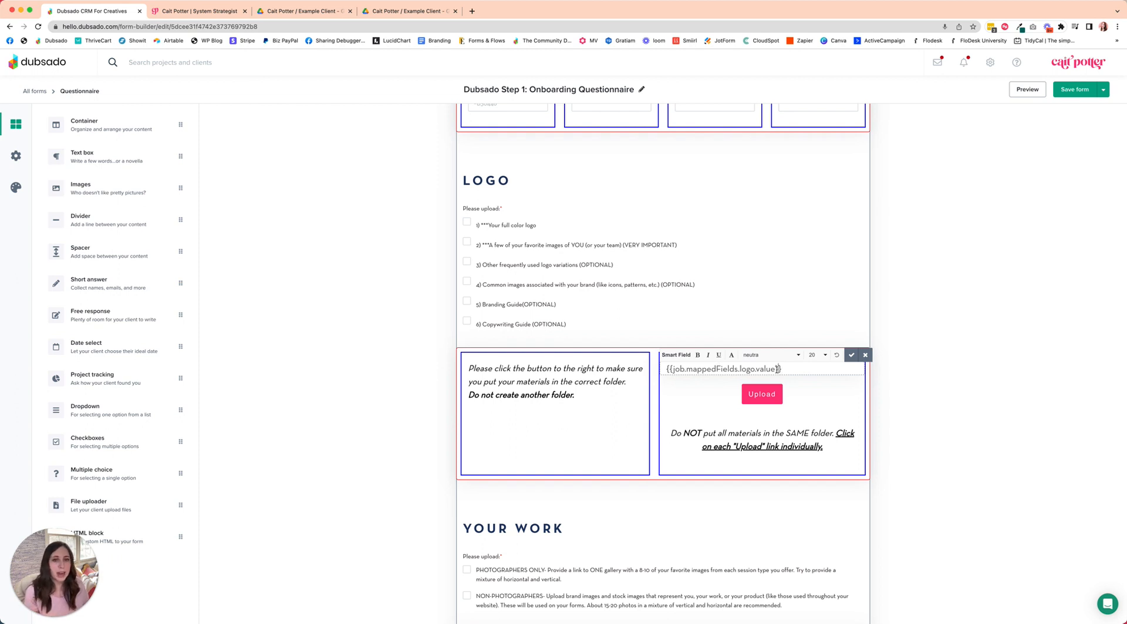
- Copy the {{job.mappedFields.logo.value}} smart field and start a new line below it
triple_click(671, 368)
key(super+c)
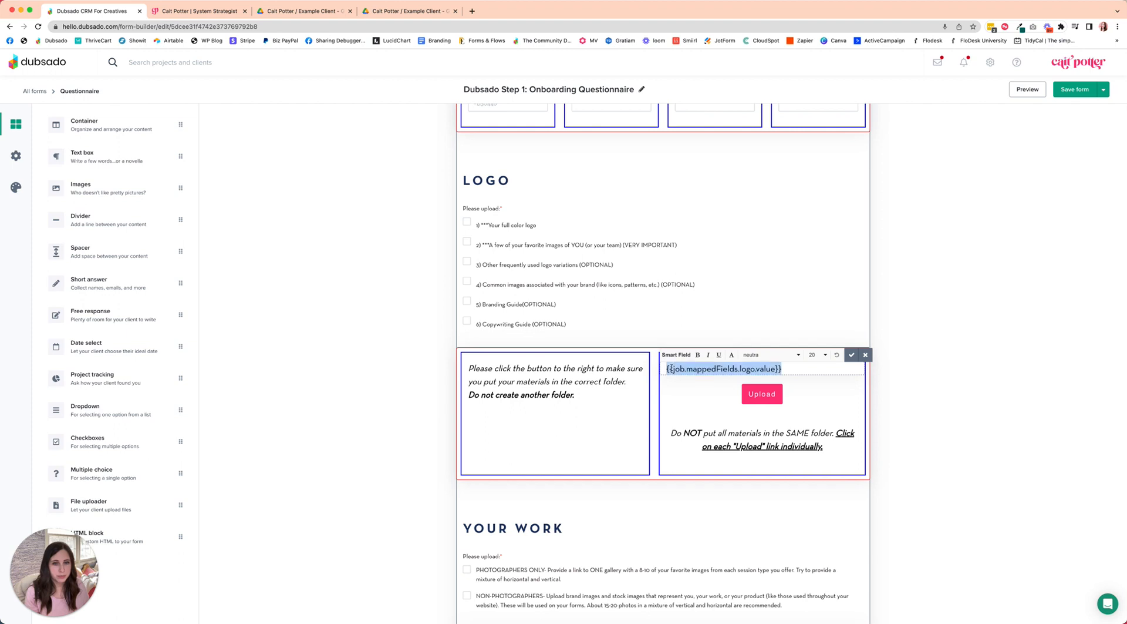
click(788, 368)
key(Return)
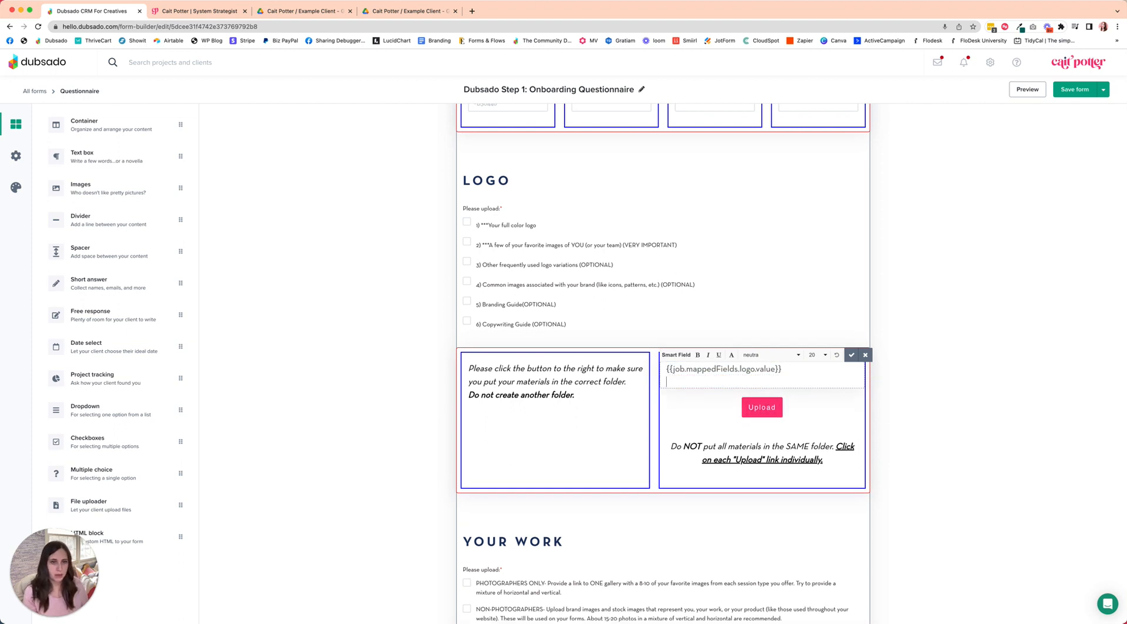
- Insert a button with URL {{job.mappedFields.logo.value}} and text "Upload!", set to open in a new tab
click(732, 354)
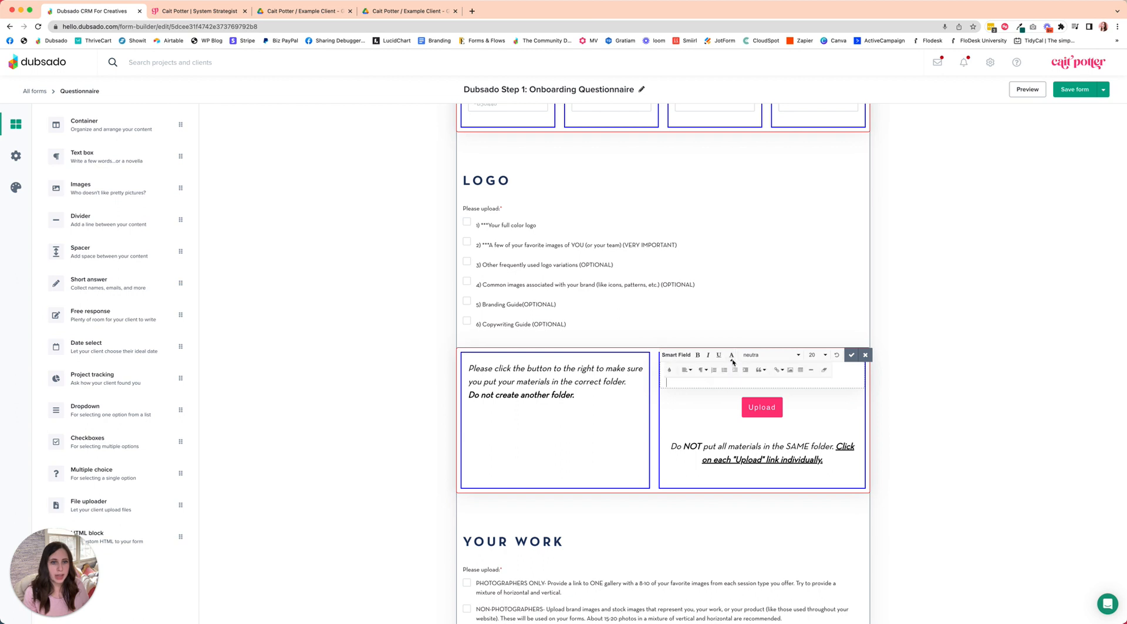
click(779, 371)
click(788, 399)
click(765, 409)
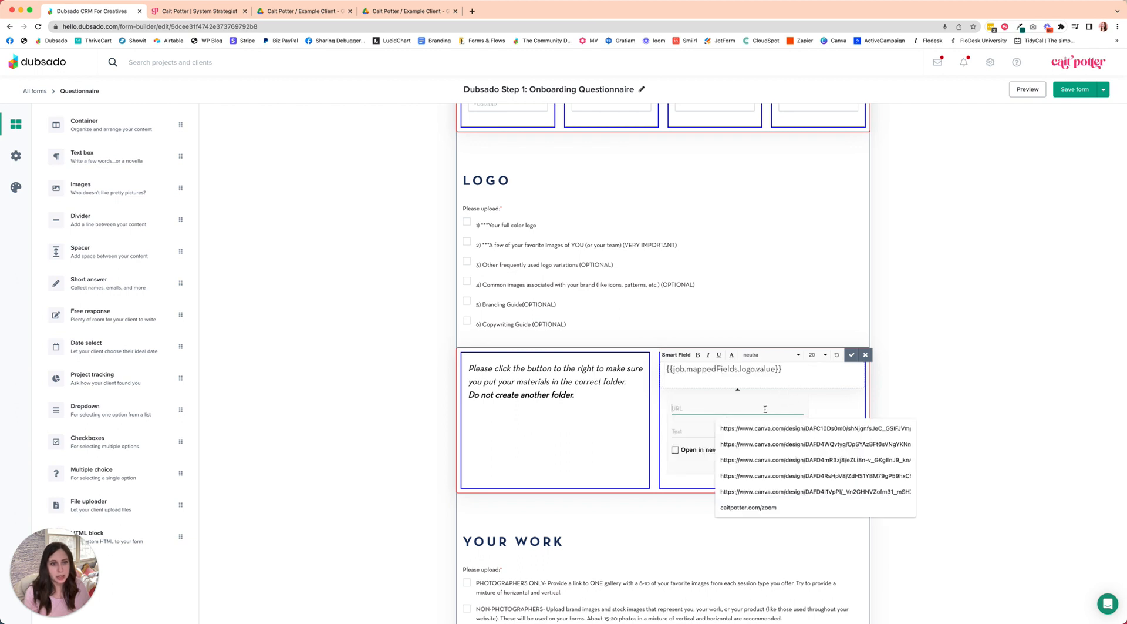
key(super+v)
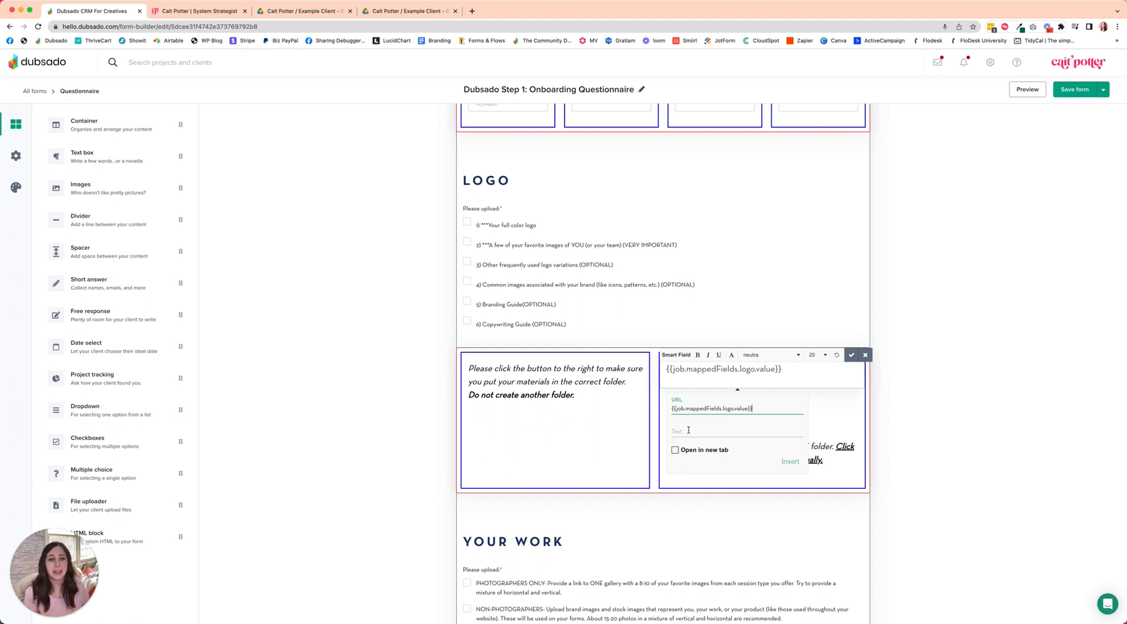
click(689, 429)
text(Upload)
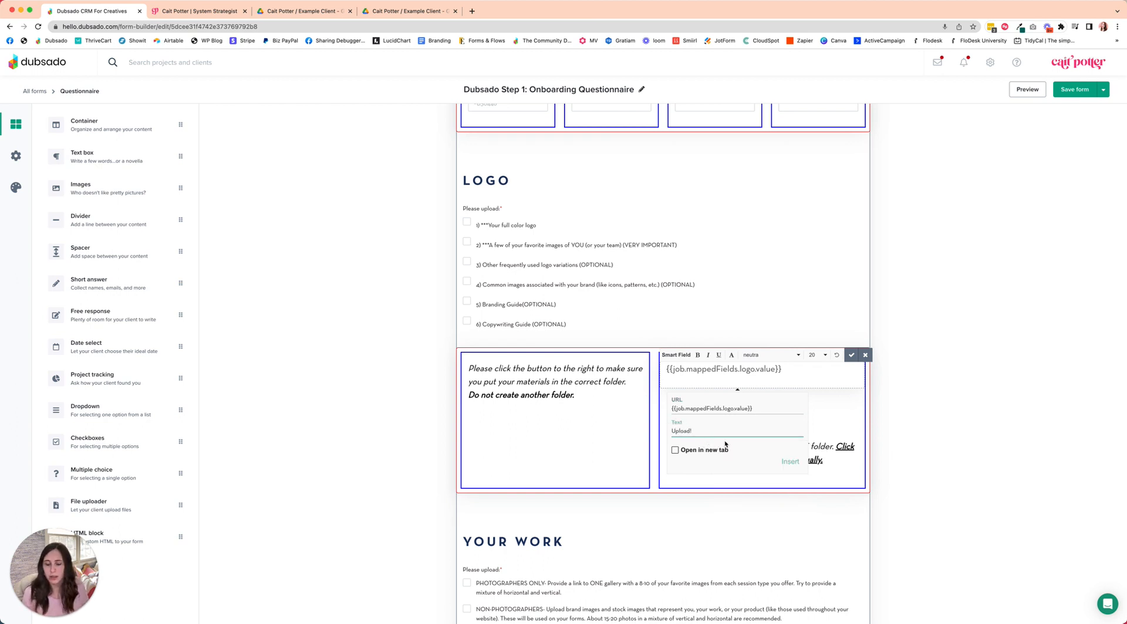
click(723, 456)
click(723, 455)
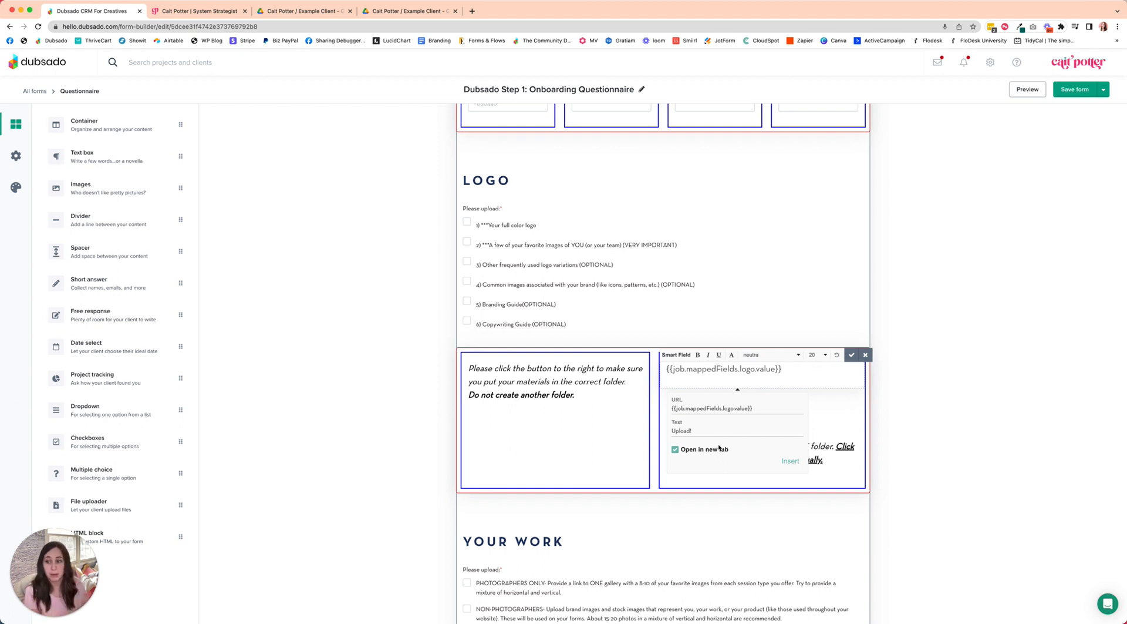
click(787, 461)
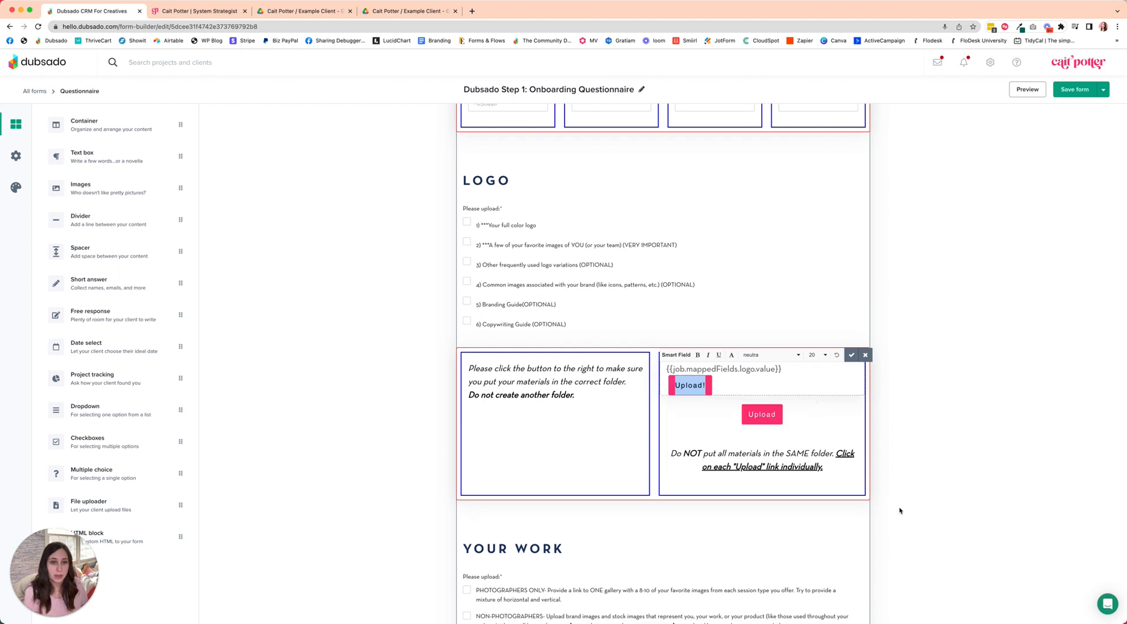
- Center the new Upload! button within its text box
click(732, 355)
click(688, 372)
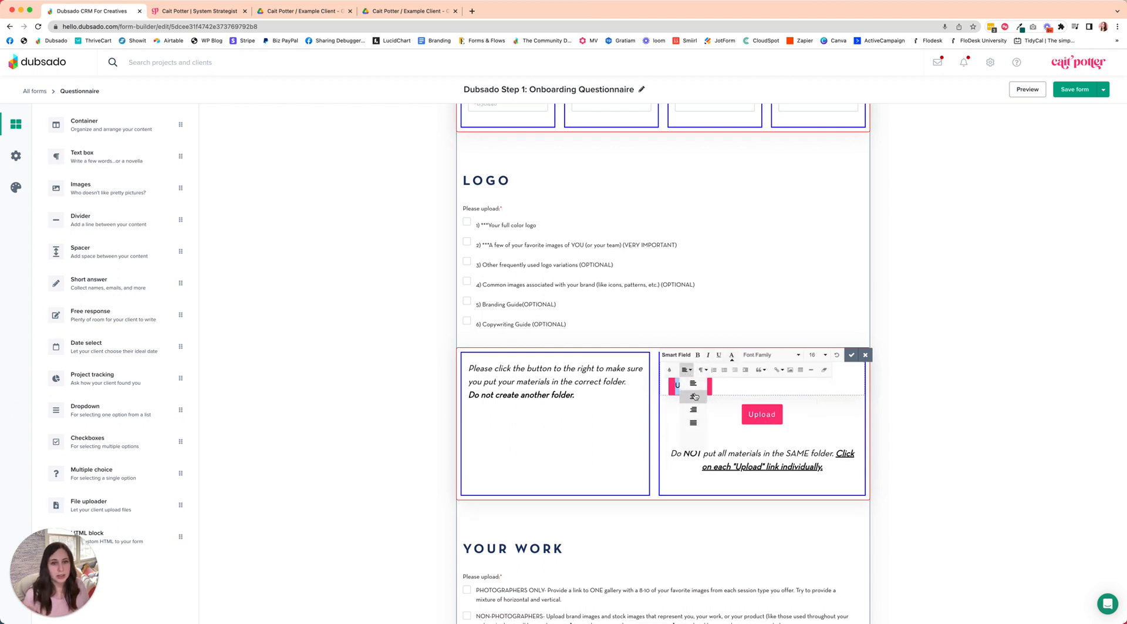
click(686, 392)
- Delete the {{job.mappedFields.logo.value}} text line above the Upload! button and center-align the button
click(702, 368)
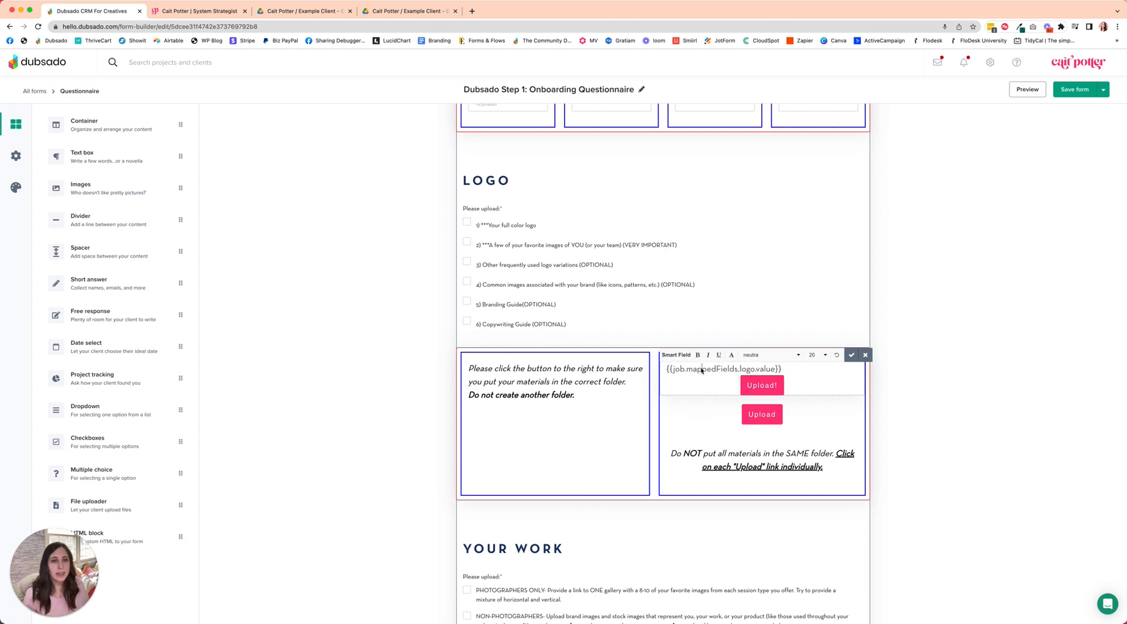
triple_click(702, 369)
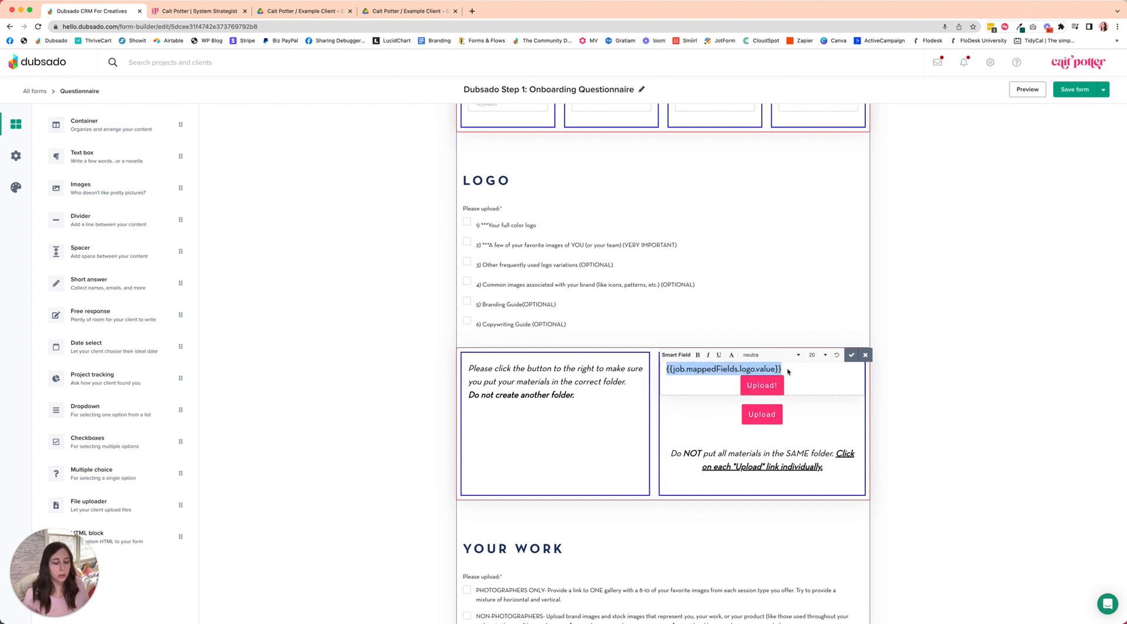
key(BackSpace)
key(Delete)
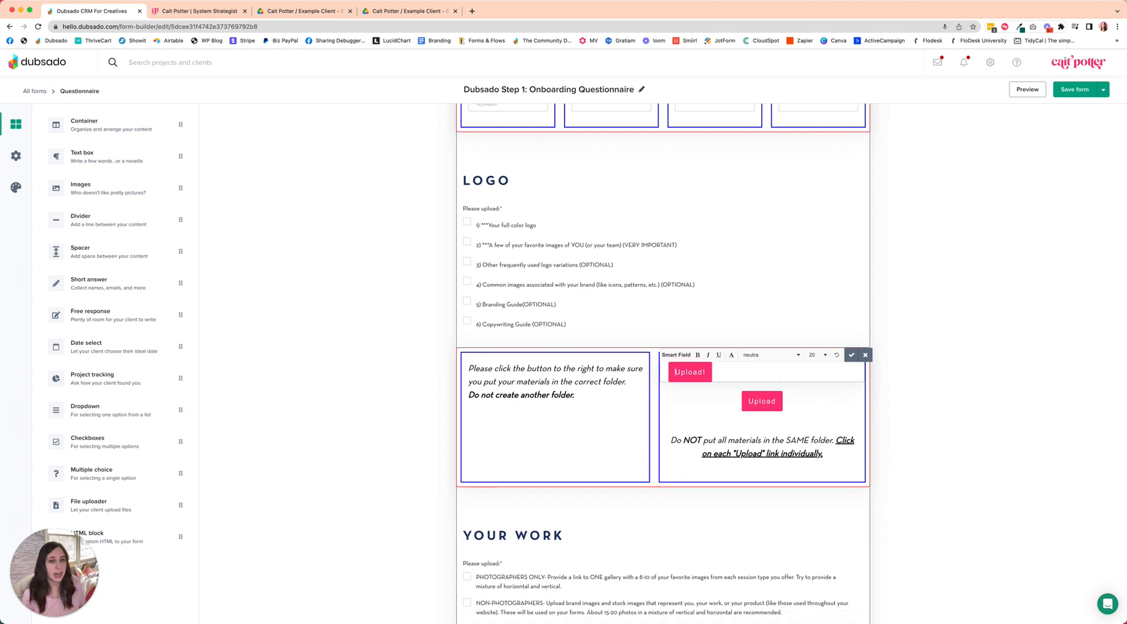
click(732, 355)
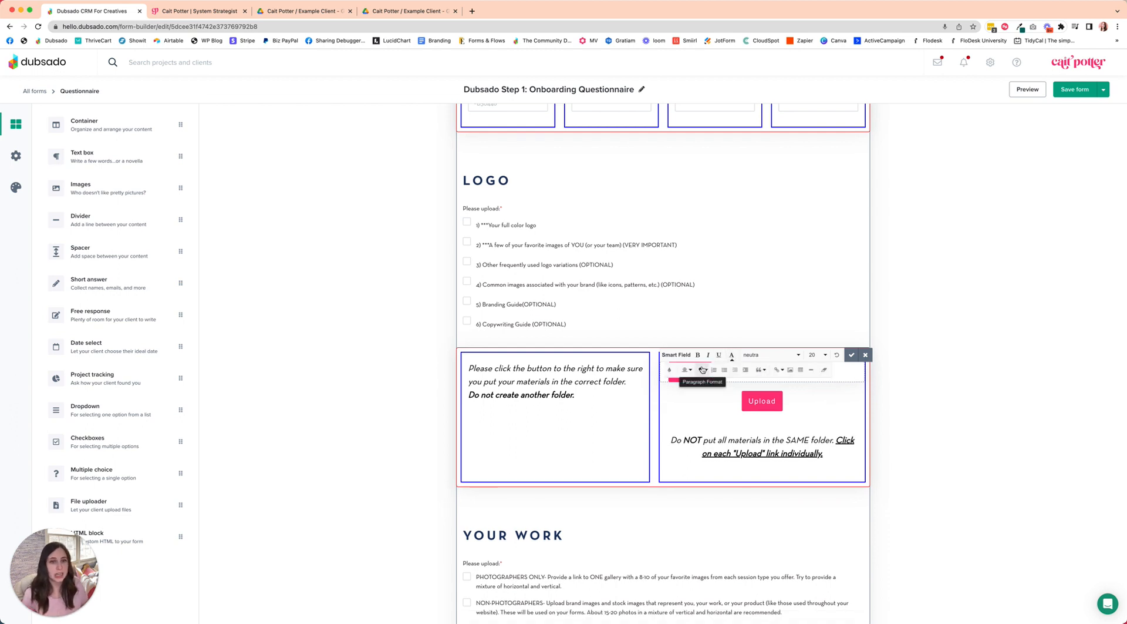
click(688, 370)
click(693, 383)
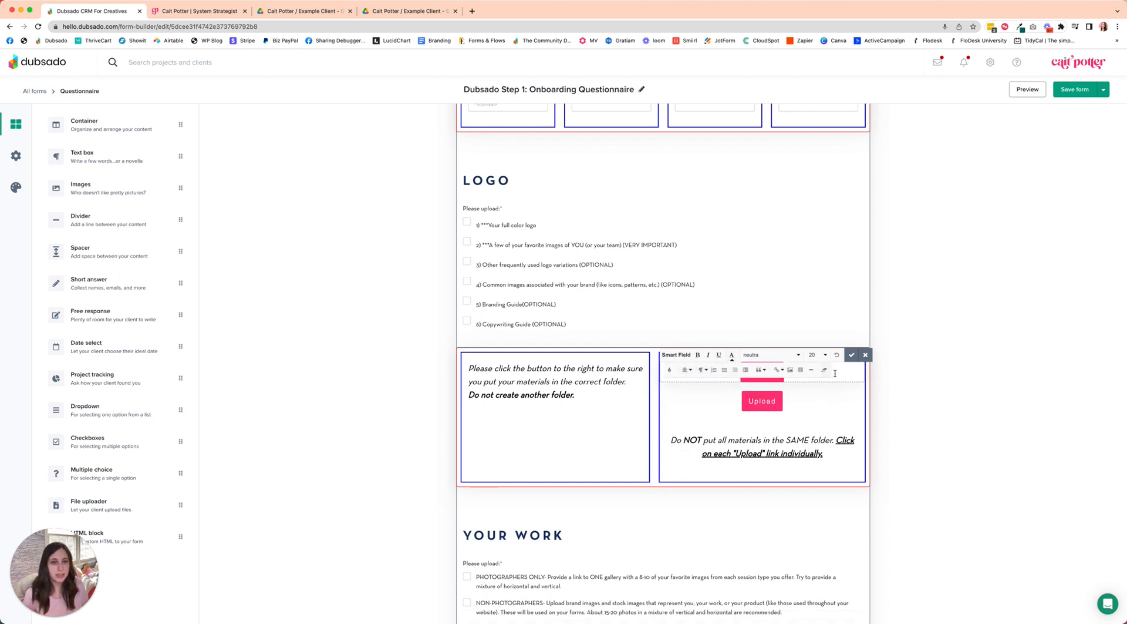
- Check the URL, text and new-tab setting of the Upload! button's link and finish editing its text box
click(767, 374)
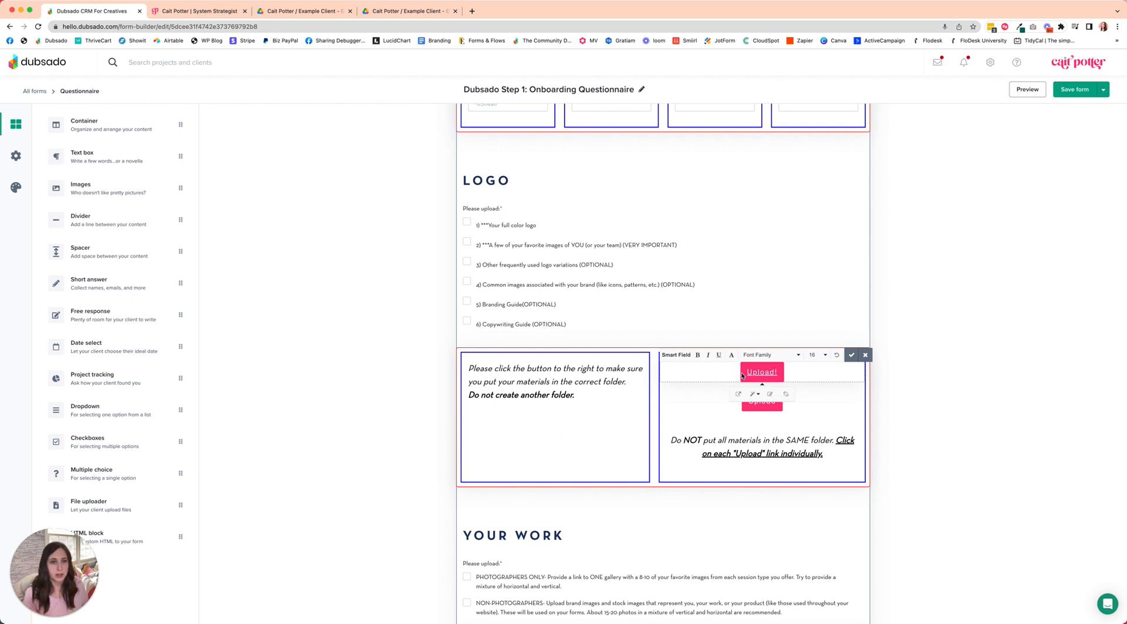
click(770, 394)
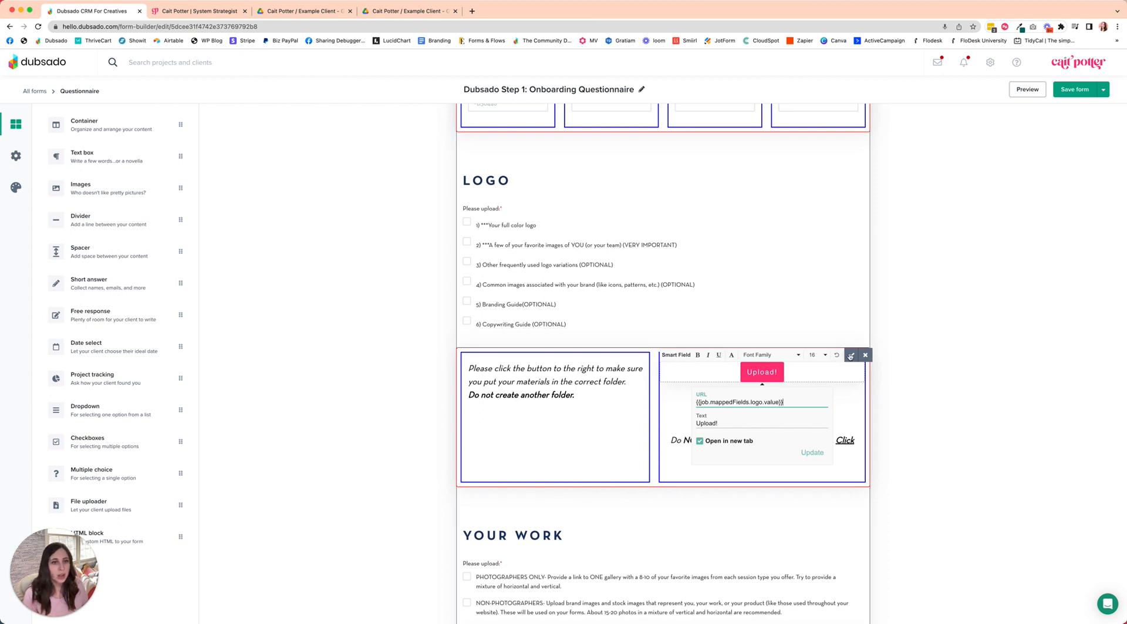
click(852, 355)
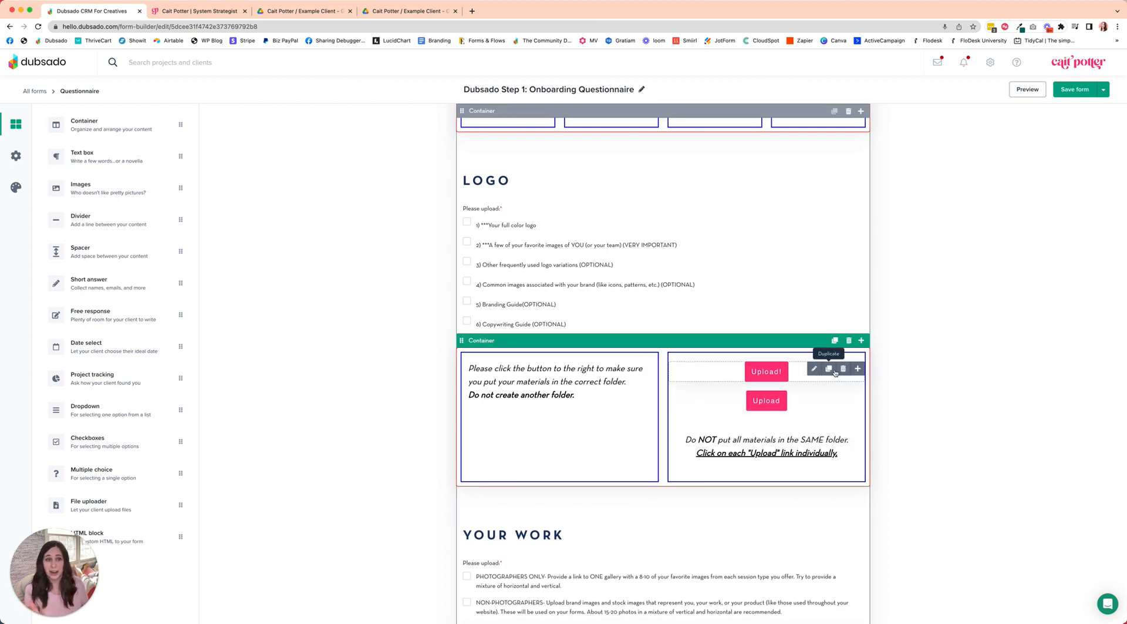
- Delete the duplicate text box holding the Upload! button in the Logo section, and save and close the questionnaire
click(842, 369)
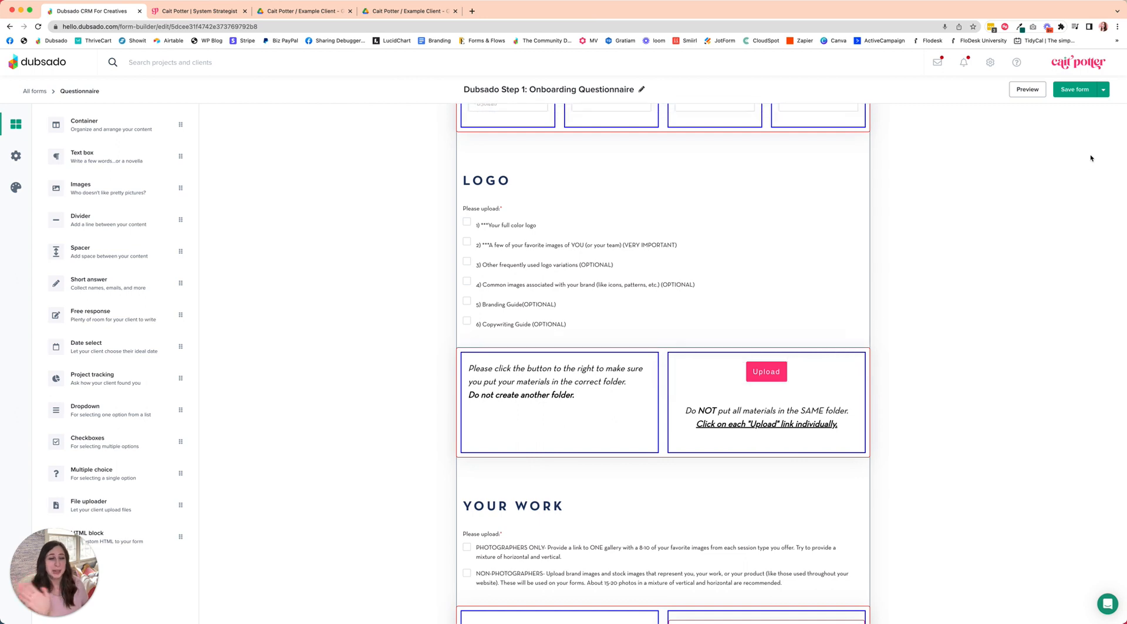
click(1104, 91)
click(1074, 110)
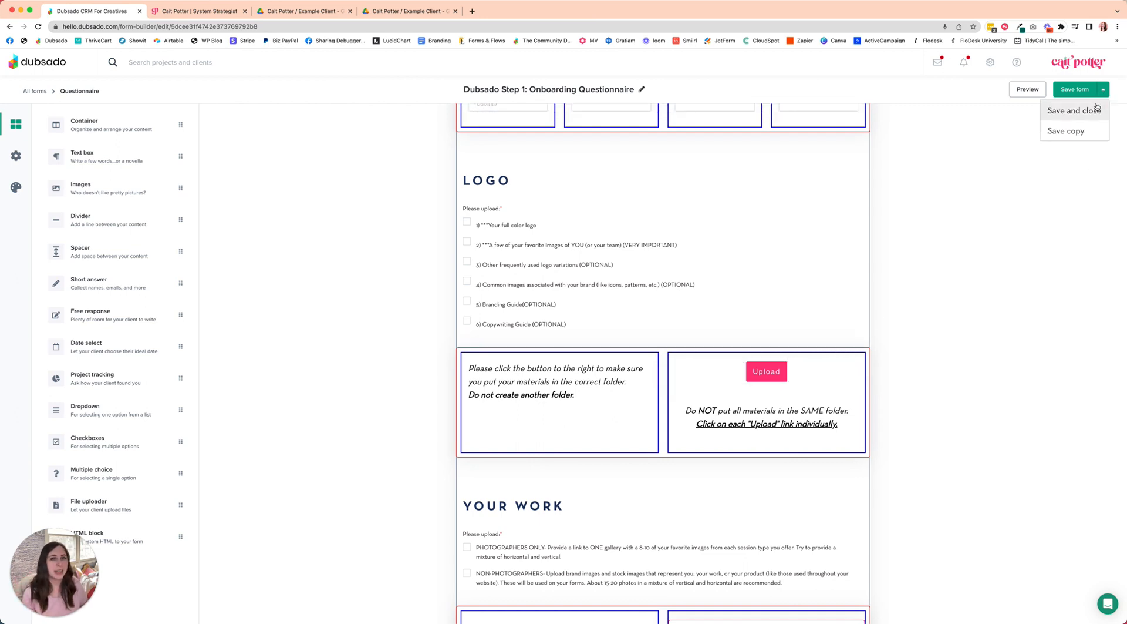
- Search for "test", open the "test - delete project" project and show its forms
click(148, 63)
text(test)
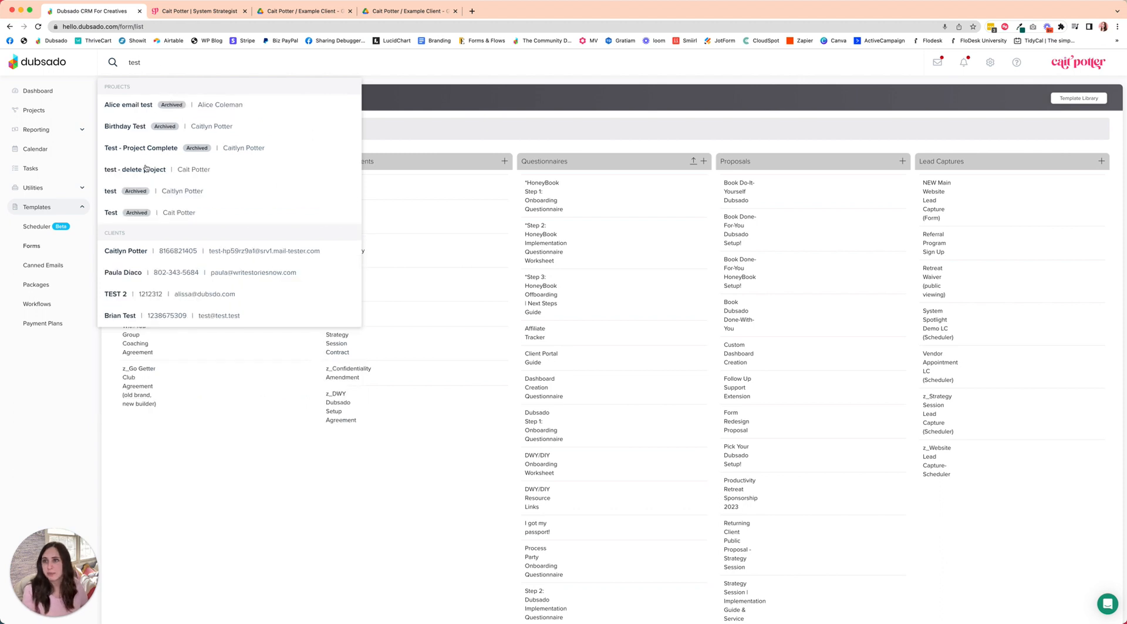
click(147, 167)
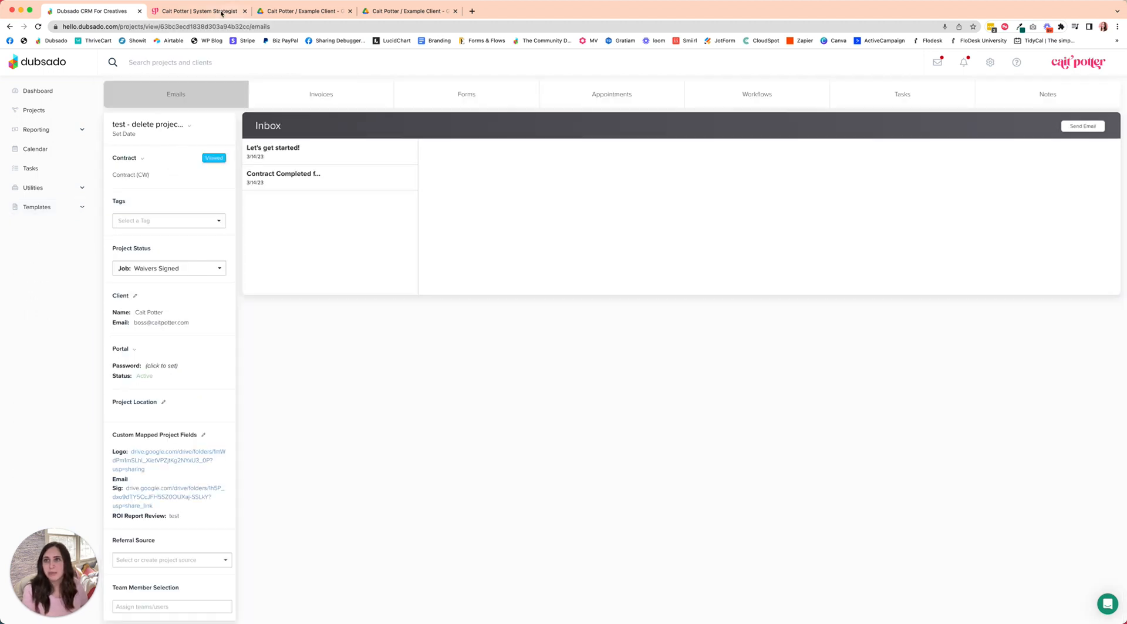
click(487, 94)
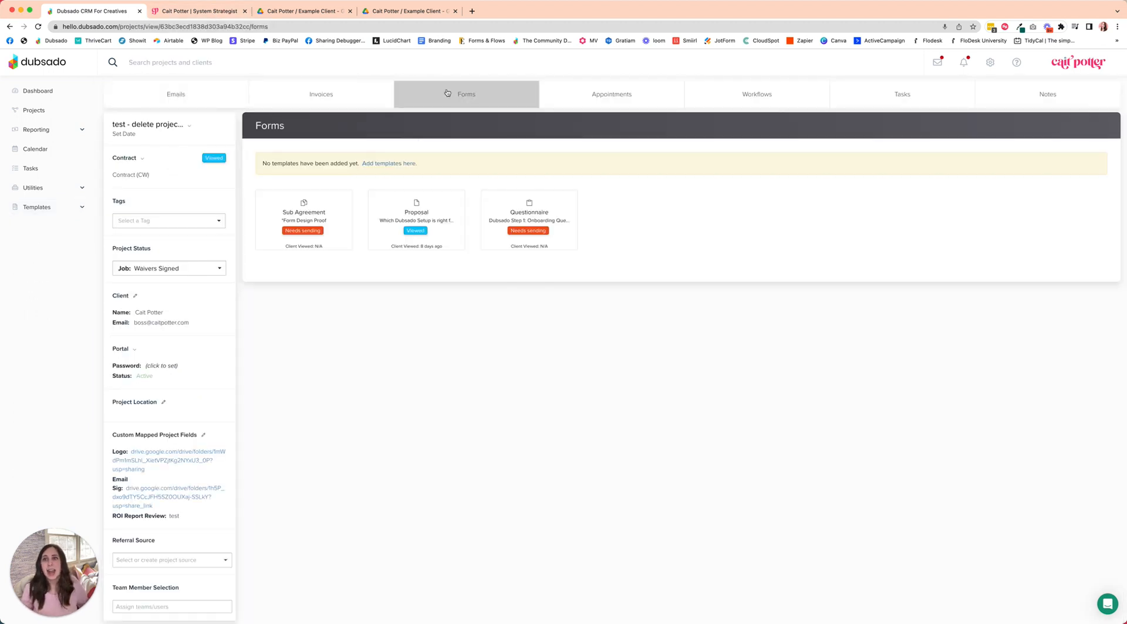
- In the client view of the onboarding questionnaire, tick the create-a-signature option under Email Signature and open the 02_Email Sig upload folder
click(196, 11)
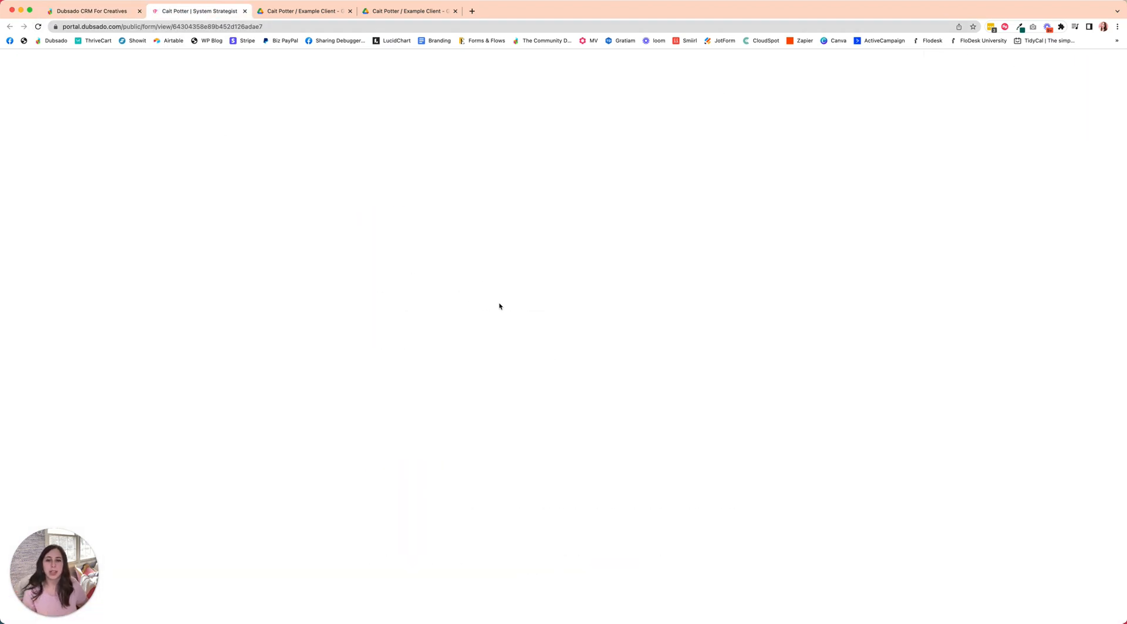
scroll(500, 306, down, 3)
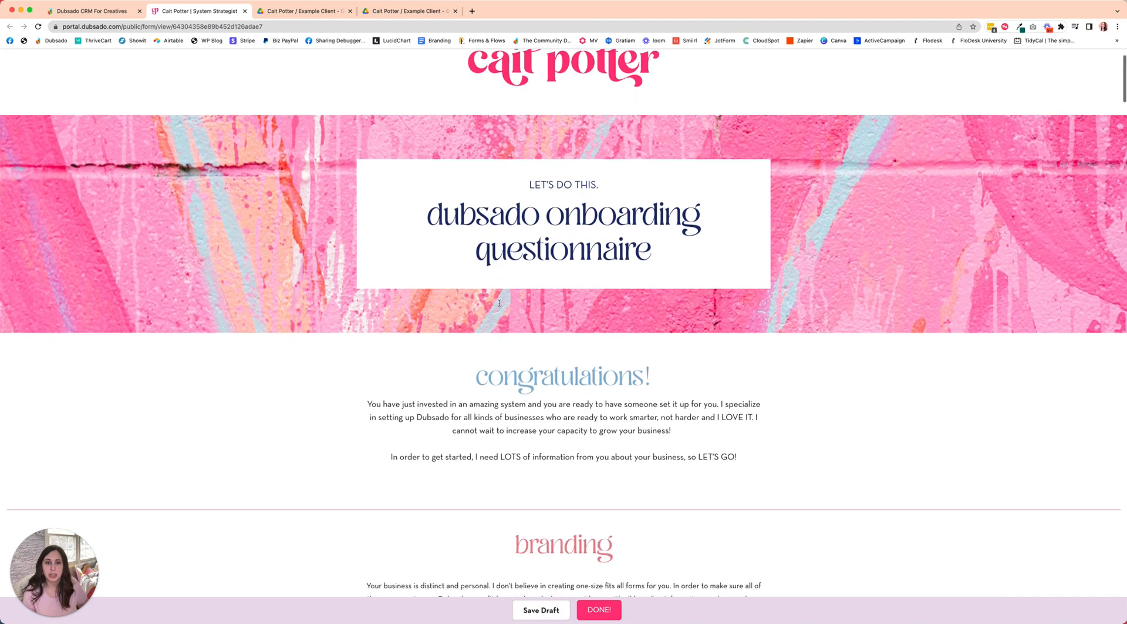
click(115, 13)
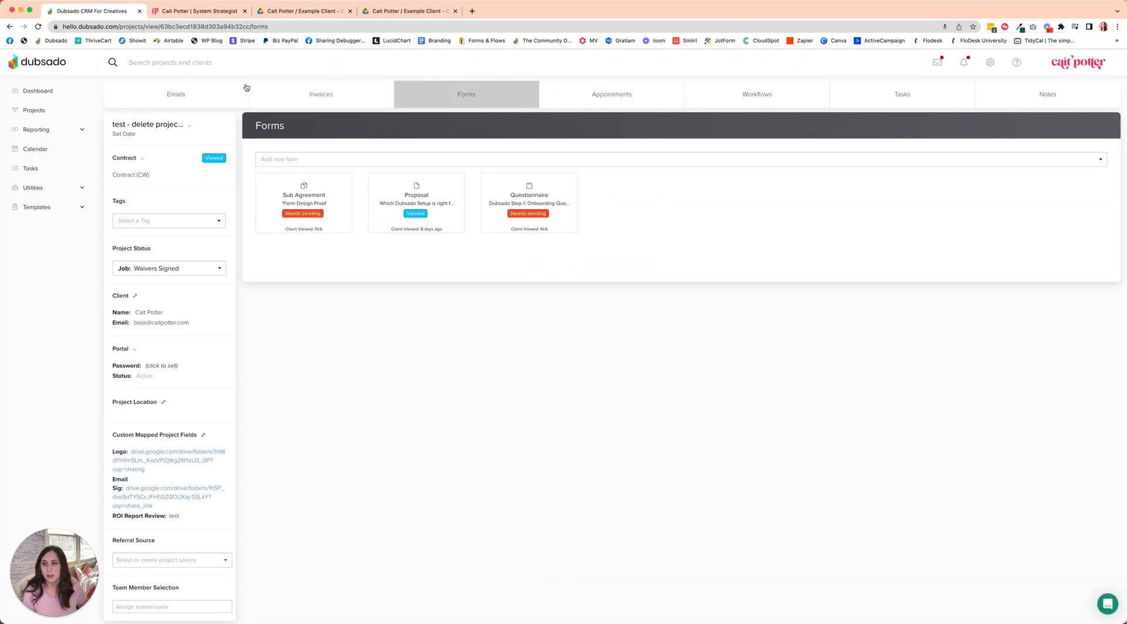
click(222, 12)
scroll(509, 271, down, 20)
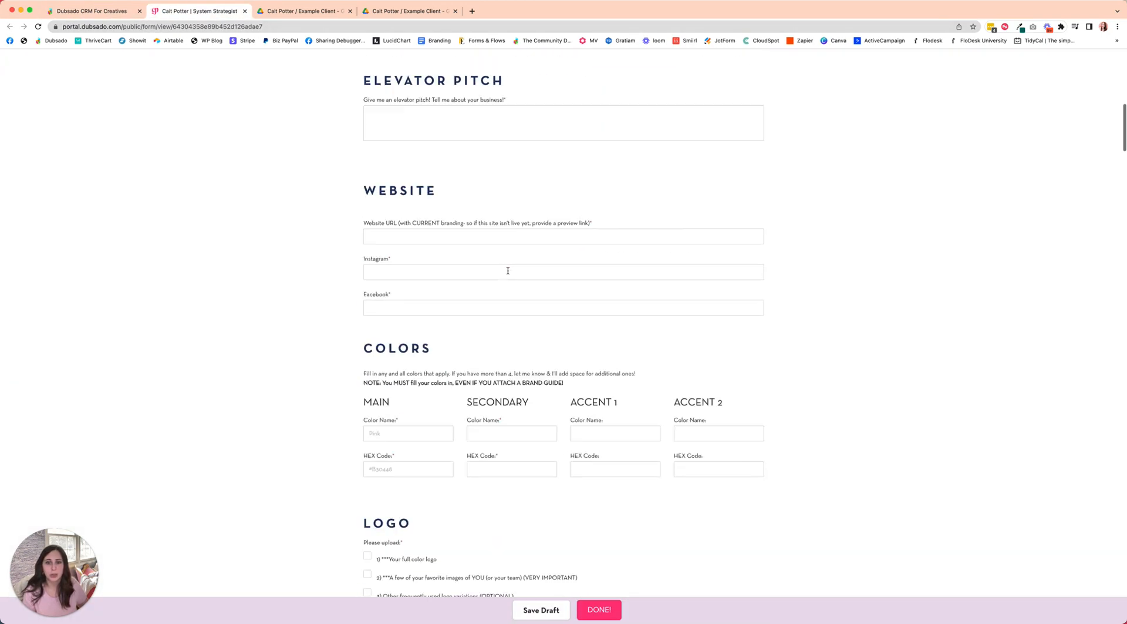
scroll(508, 273, down, 12)
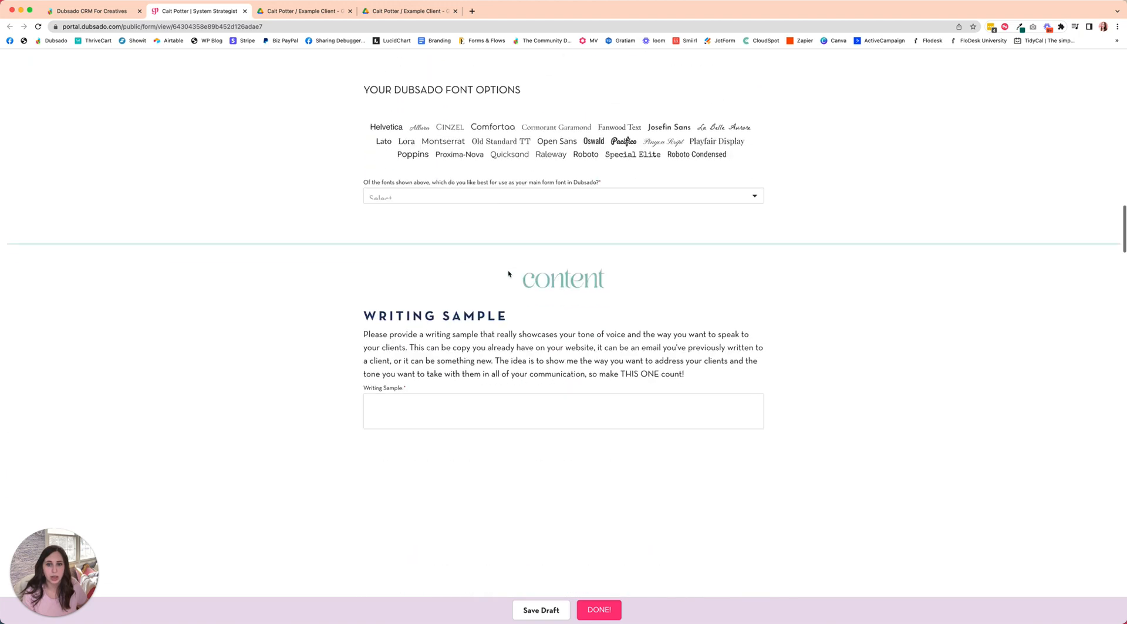
scroll(672, 369, down, 5)
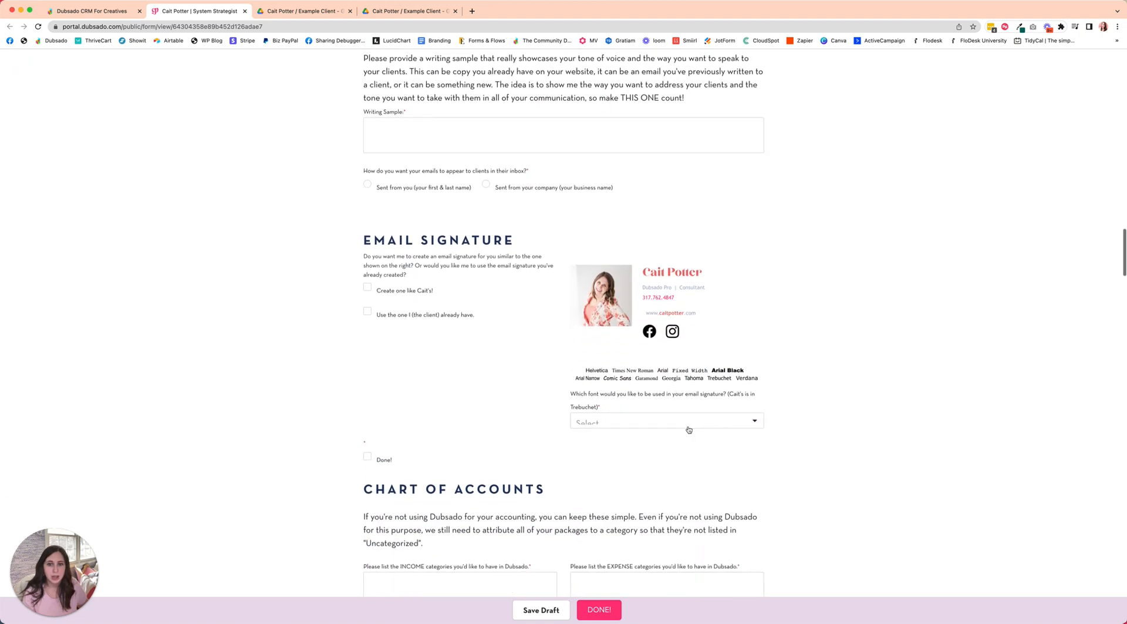
click(367, 121)
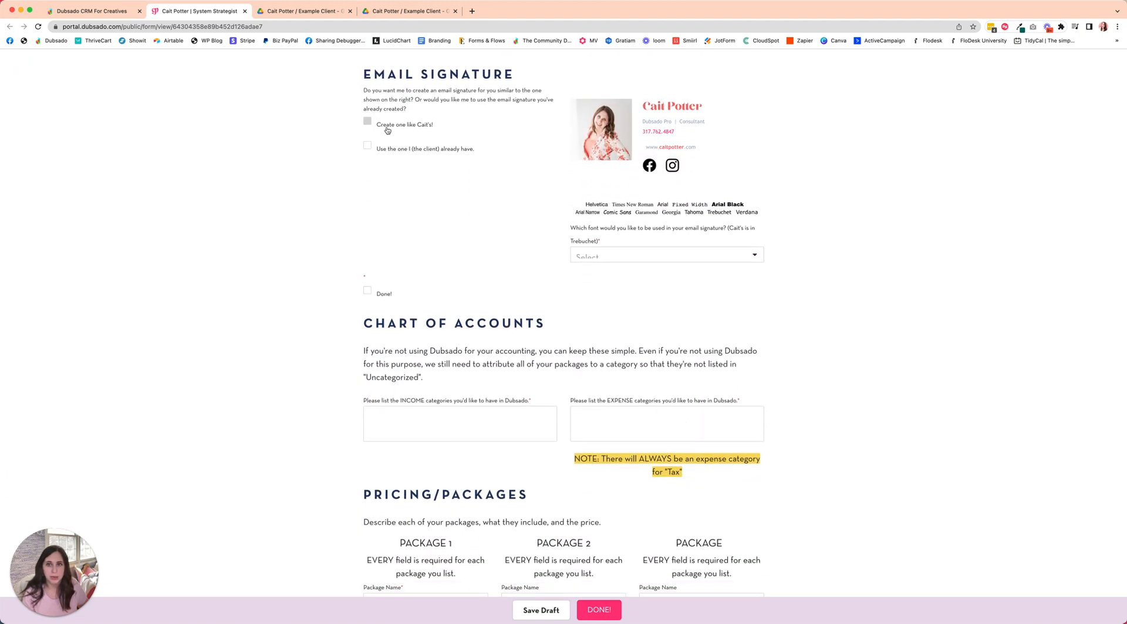
click(563, 372)
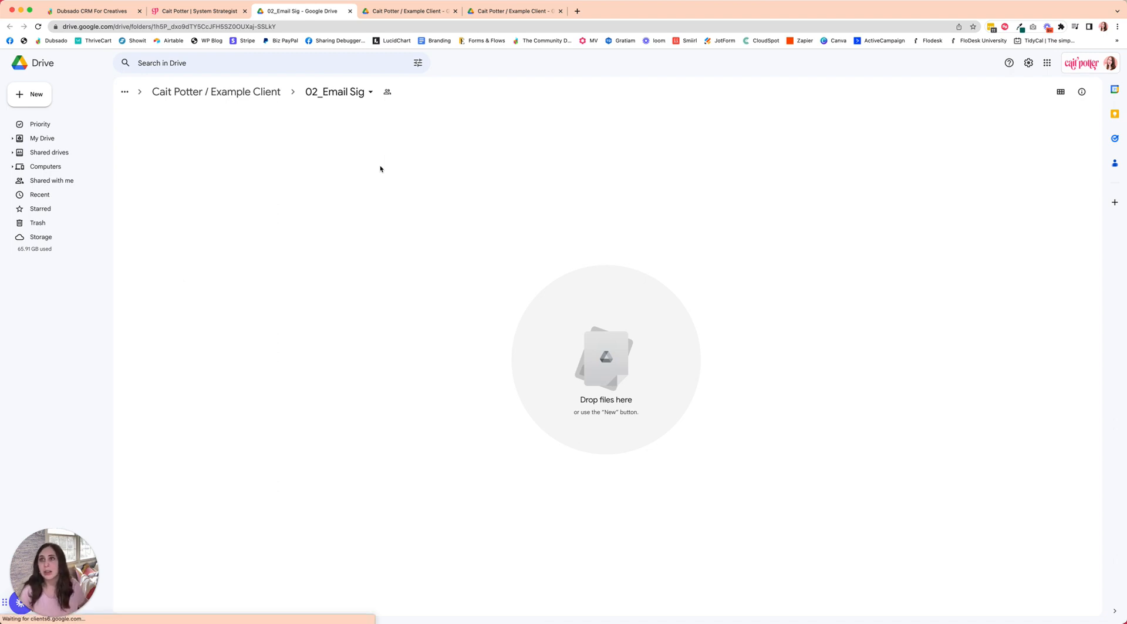
- Return to Dubsado and open the test project's custom mapped project fields to review the available link fields
click(94, 11)
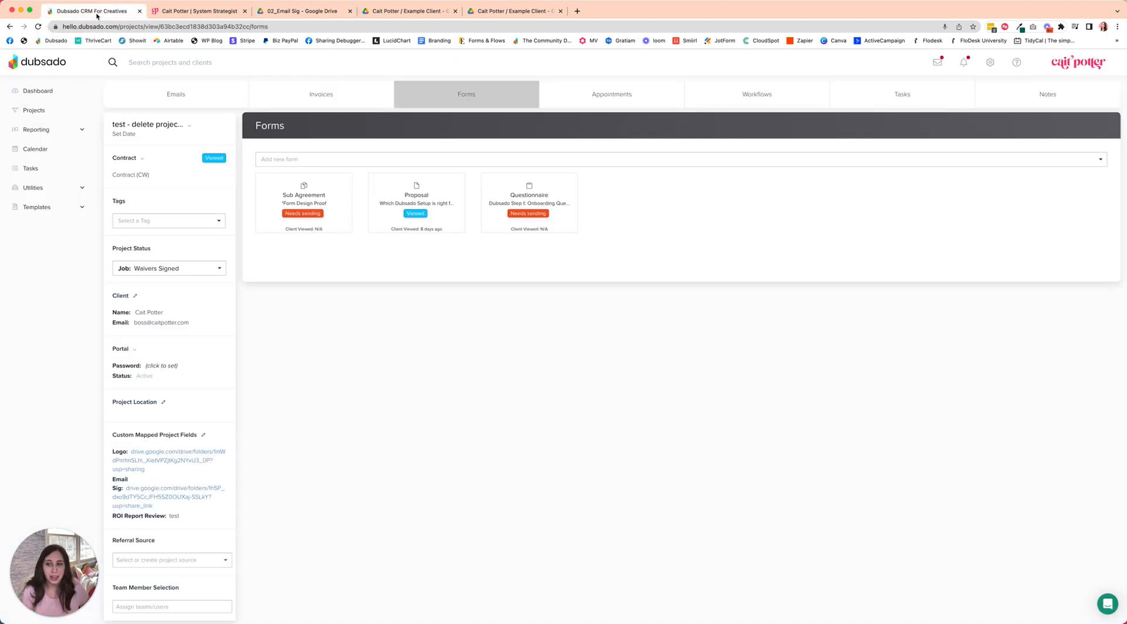
click(203, 435)
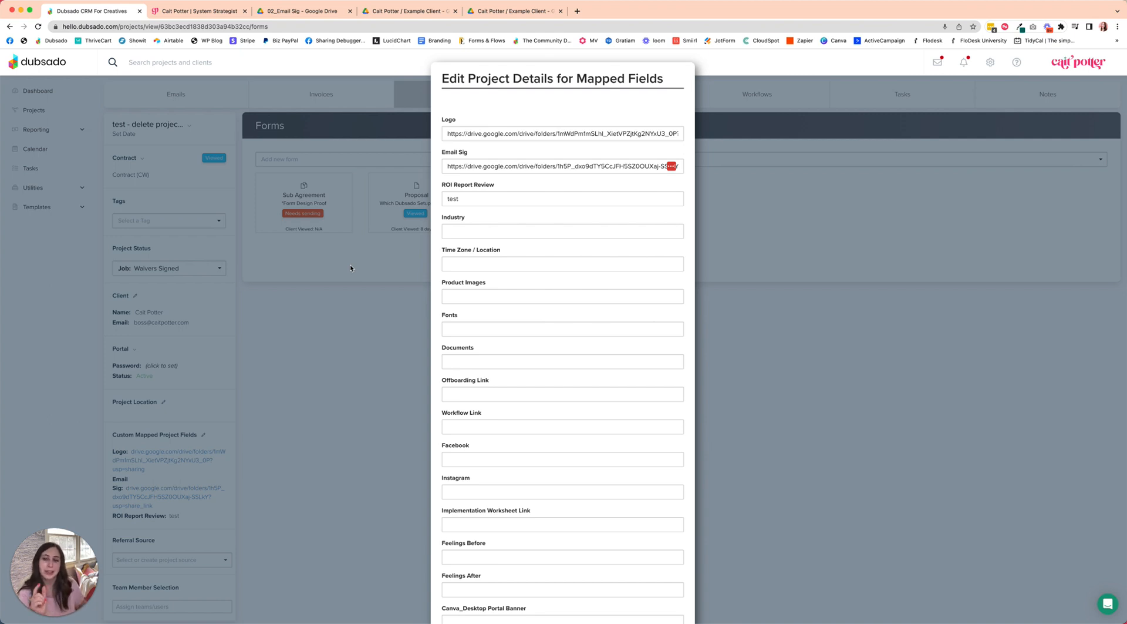
scroll(617, 229, down, 1)
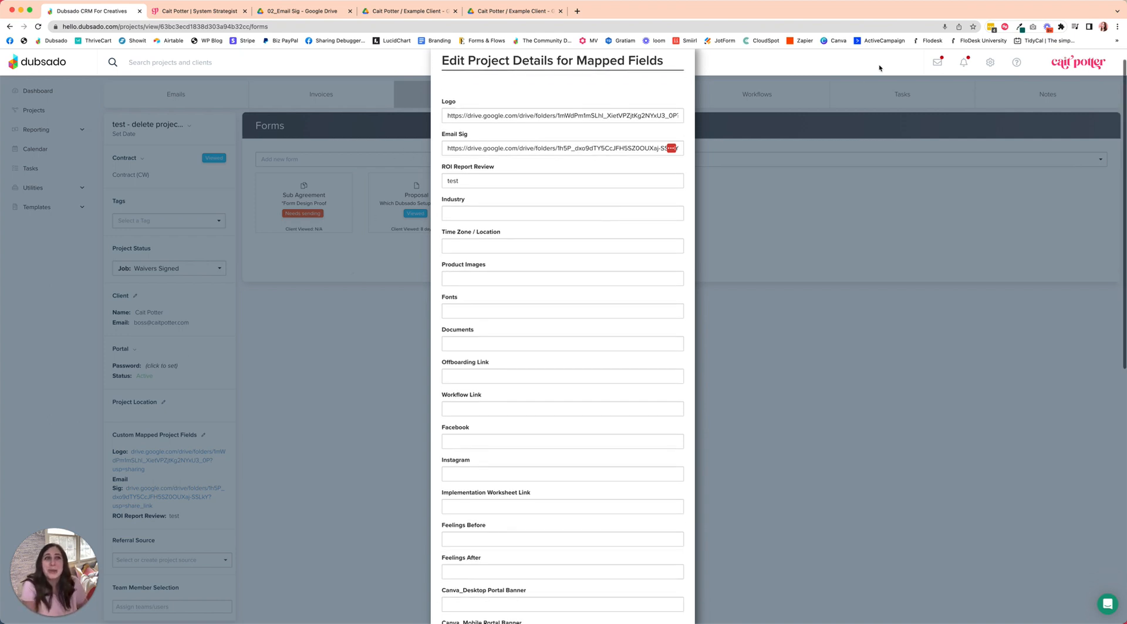